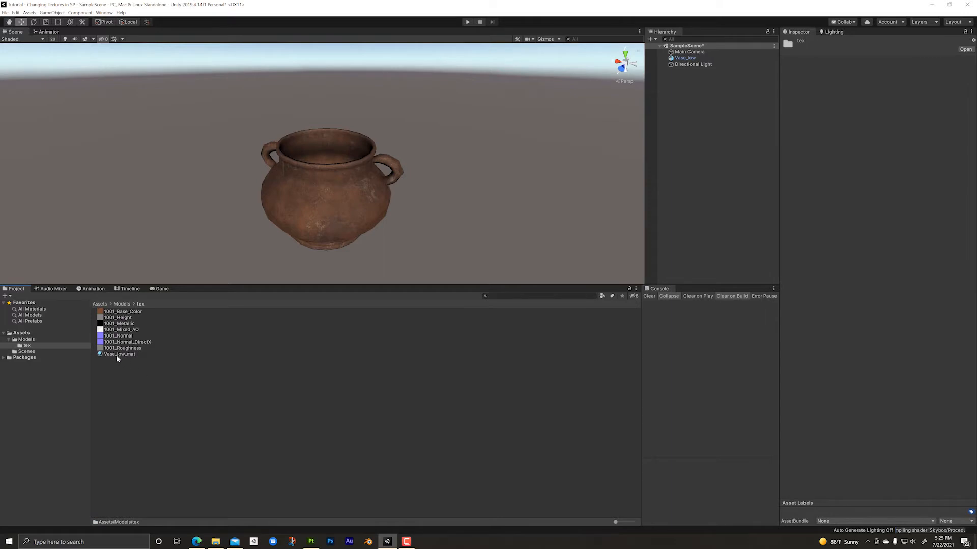
Step: Inspect the Vase_low_mat material and view the textured vase from different angles in the scene
click(112, 354)
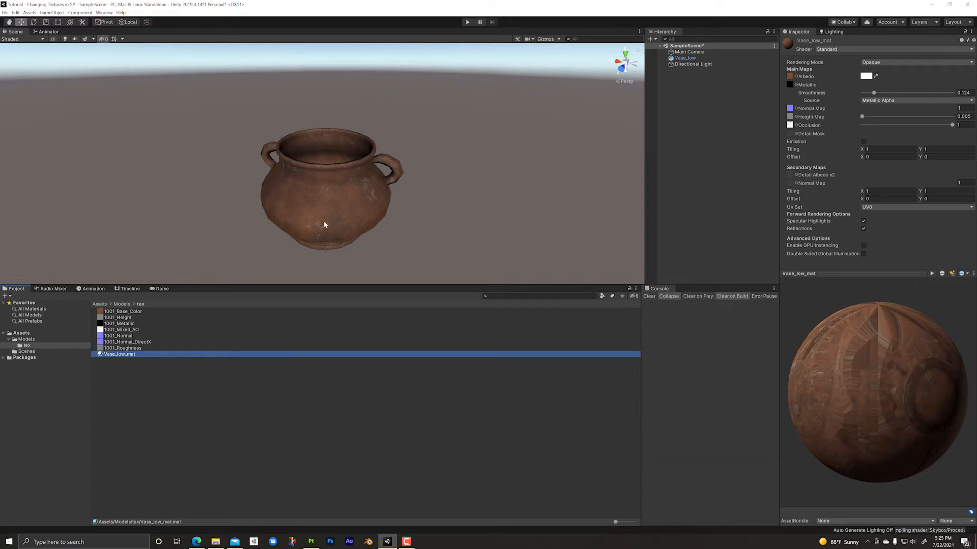
mouse_move(299, 201)
alt+mouse_down()
mouse_move(353, 162)
mouse_move(309, 209)
alt+mouse_up()
middle_drag(339, 187, 344, 185)
alt+drag(361, 179, 264, 207)
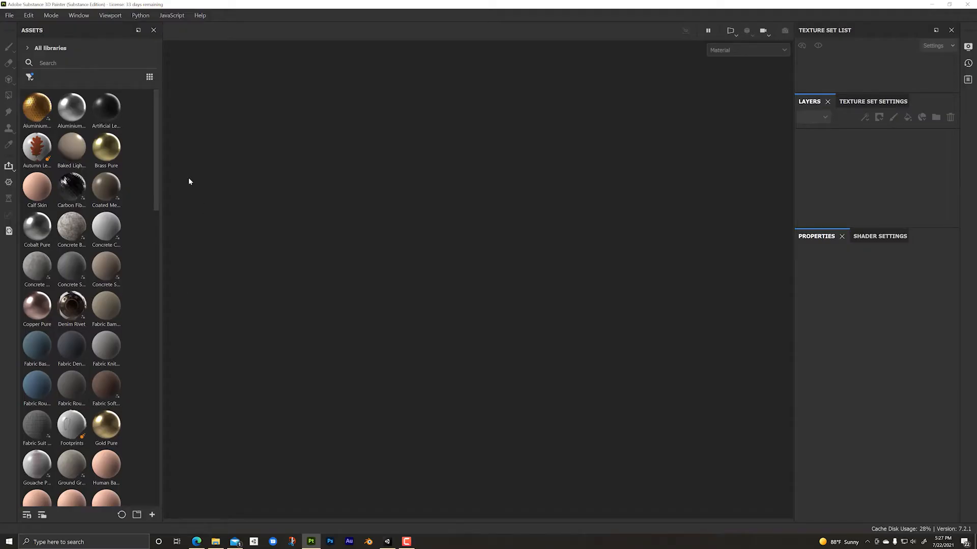
Step: Start a new Substance 3D Painter project with the PBR - Metallic Roughness Alpha-blend template
click(10, 15)
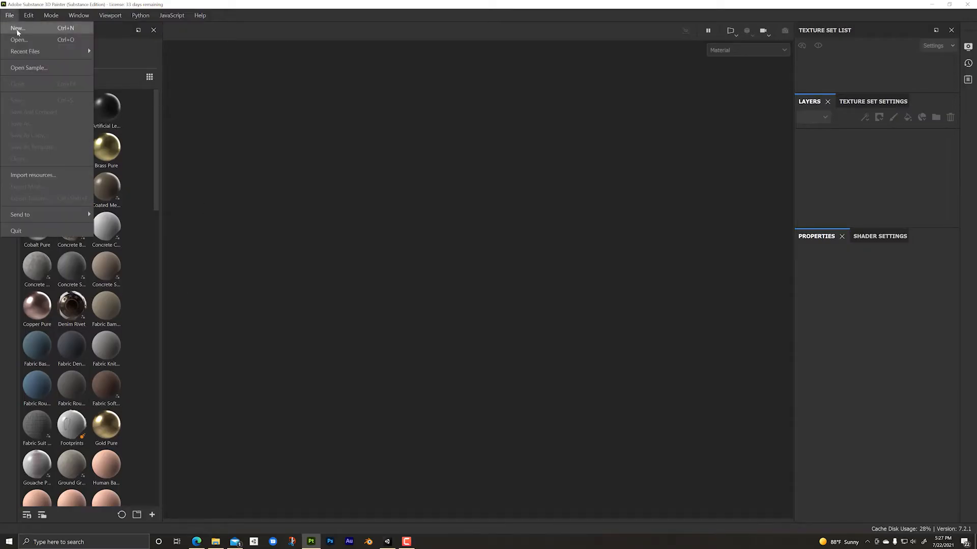
click(17, 29)
click(498, 108)
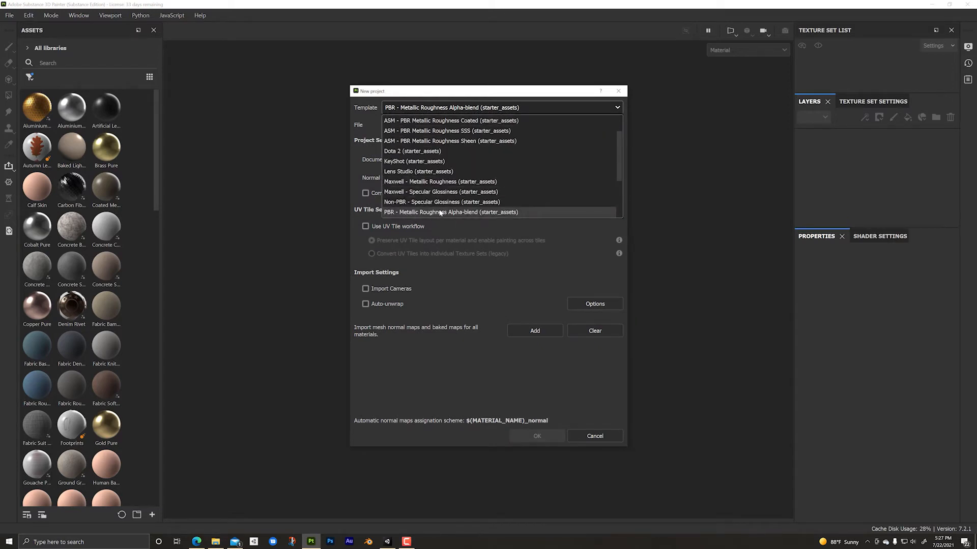
scroll(447, 214, down, 3)
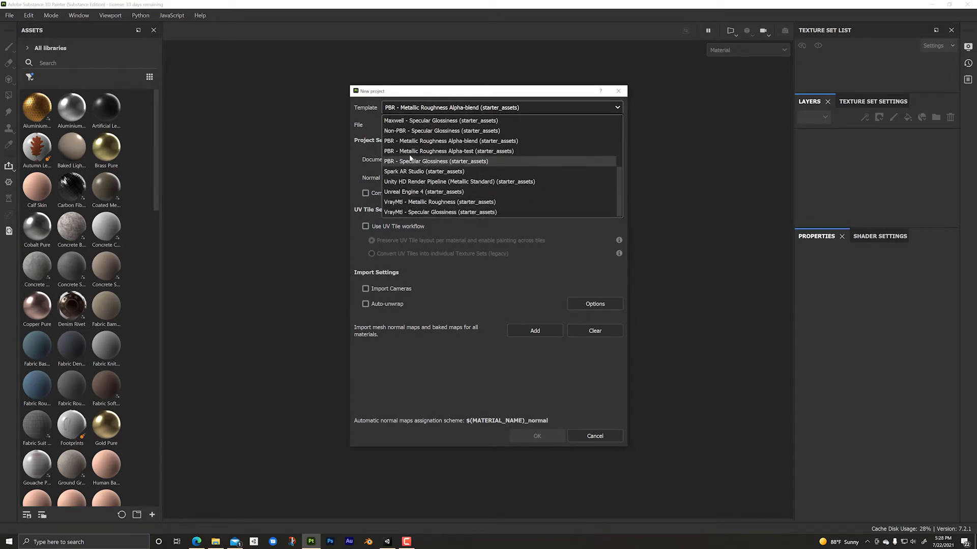
click(430, 142)
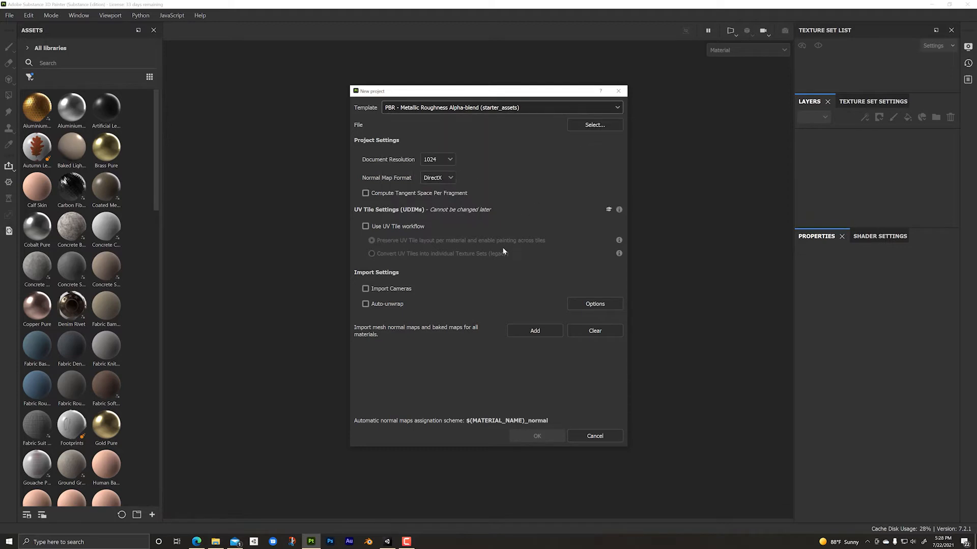
Step: Load Vase_low.fbx from the Models folder as the project mesh and create the project
click(590, 125)
click(439, 160)
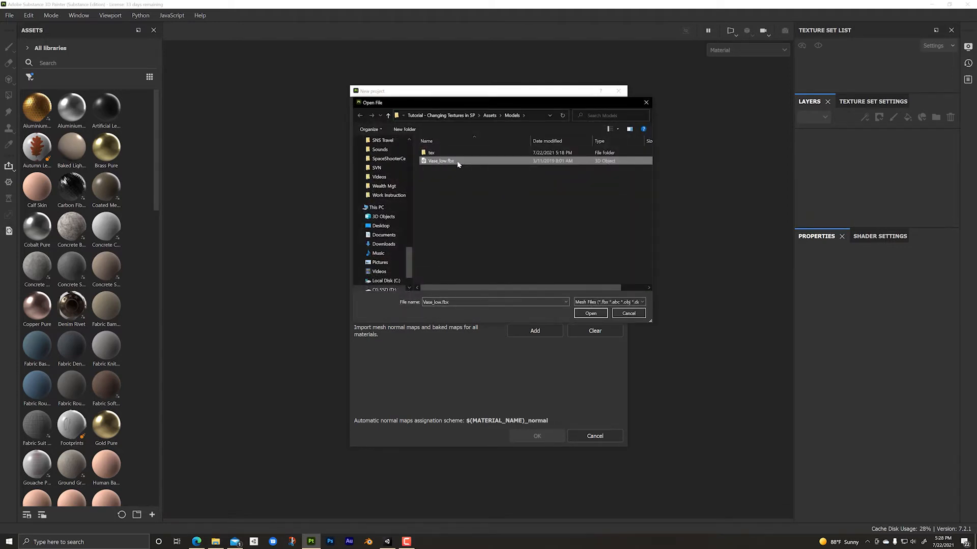
click(591, 314)
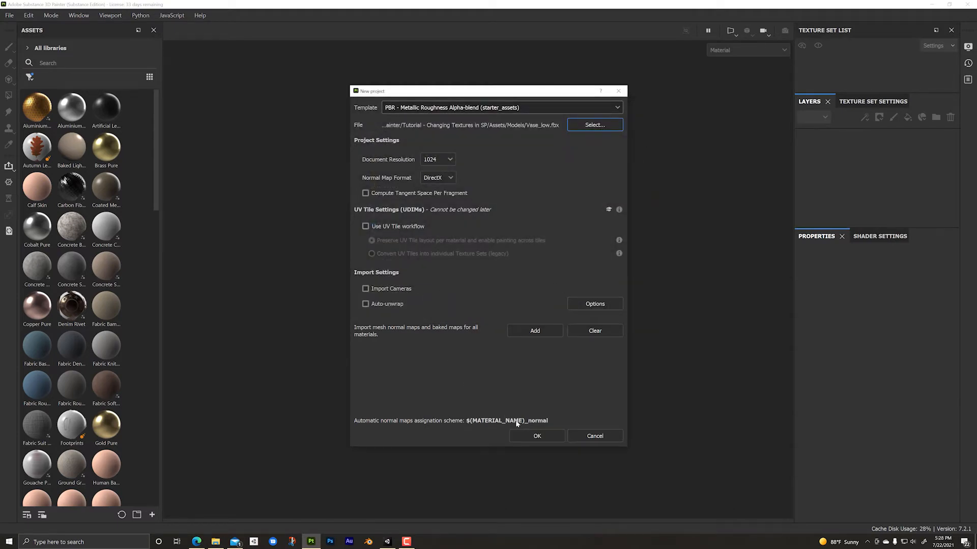
click(542, 437)
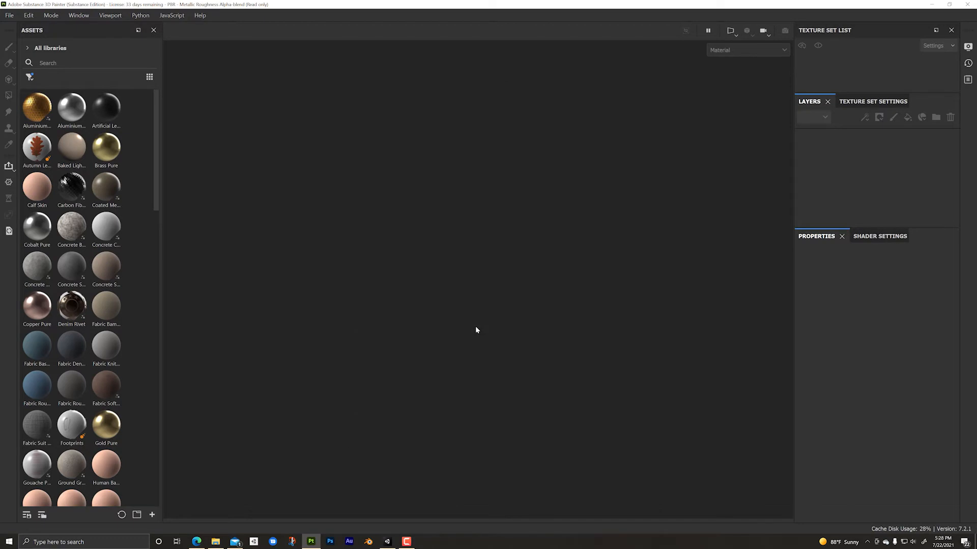
mouse_move(473, 326)
alt+mouse_down()
mouse_move(501, 323)
mouse_move(475, 314)
mouse_move(499, 305)
mouse_move(463, 270)
mouse_move(497, 264)
mouse_move(458, 279)
mouse_move(414, 264)
alt+mouse_up()
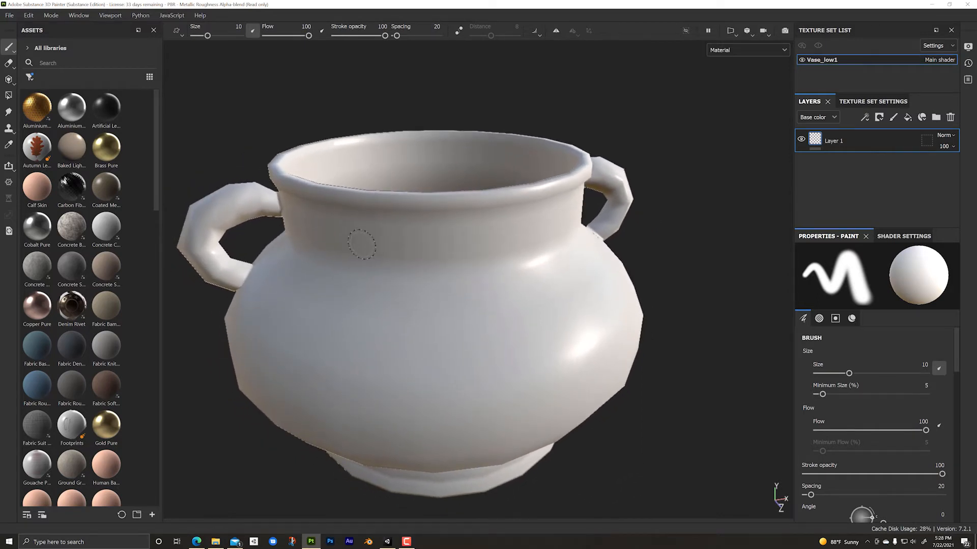
Step: Add the 1001 Base_Color, Height, Metallic, Mixed_AO, Normal and Roughness PNG files from the tex folder to a resource import
click(10, 15)
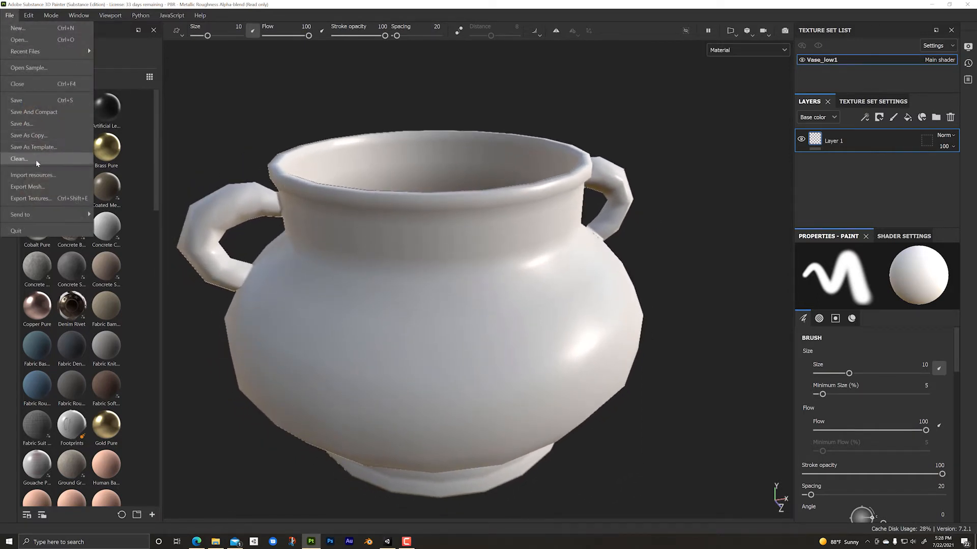
click(43, 175)
click(543, 131)
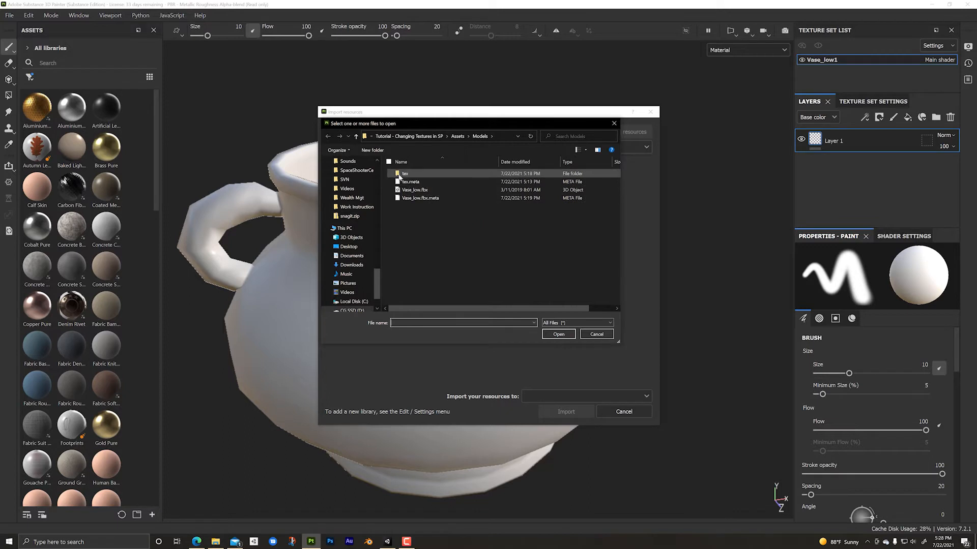
double_click(398, 174)
click(415, 174)
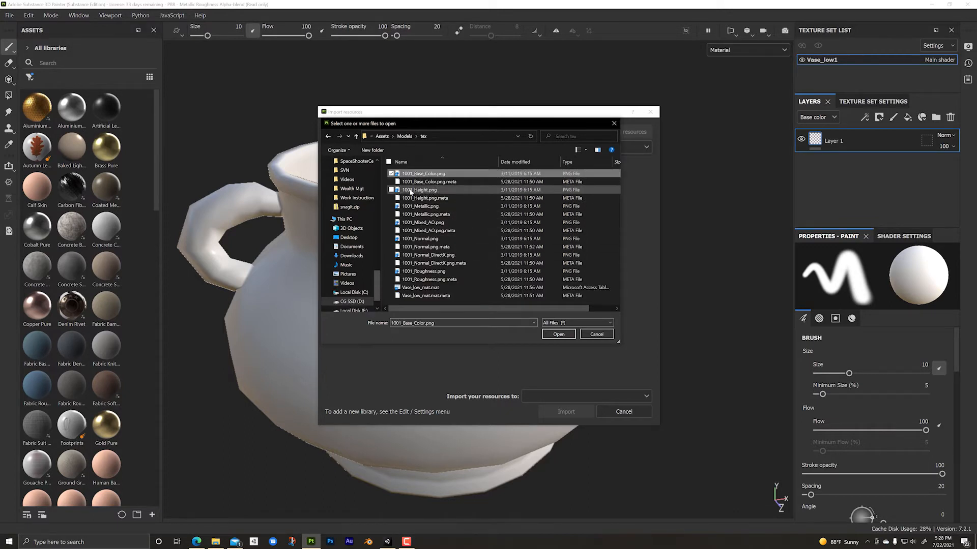
ctrl+click(410, 190)
ctrl+click(425, 206)
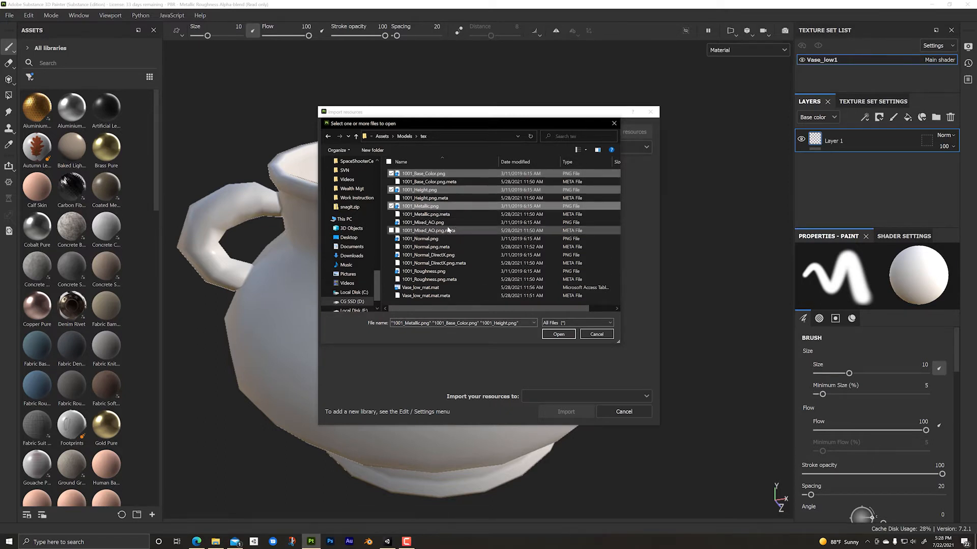
ctrl+click(412, 222)
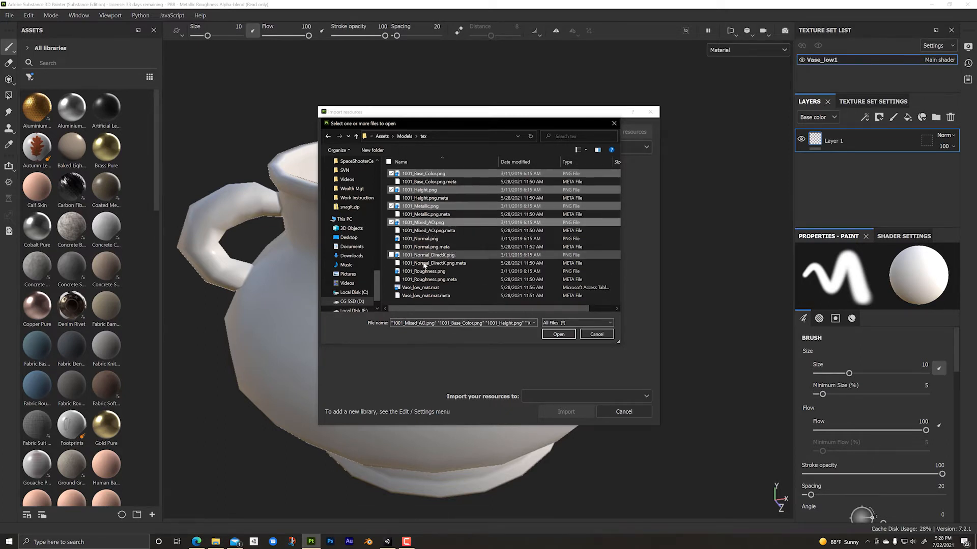
ctrl+click(415, 239)
ctrl+click(416, 256)
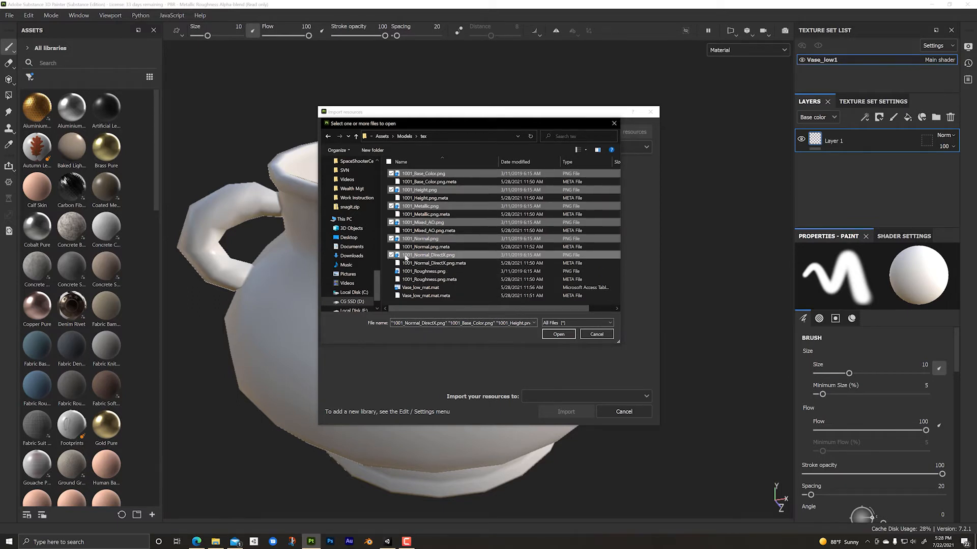
ctrl+click(425, 255)
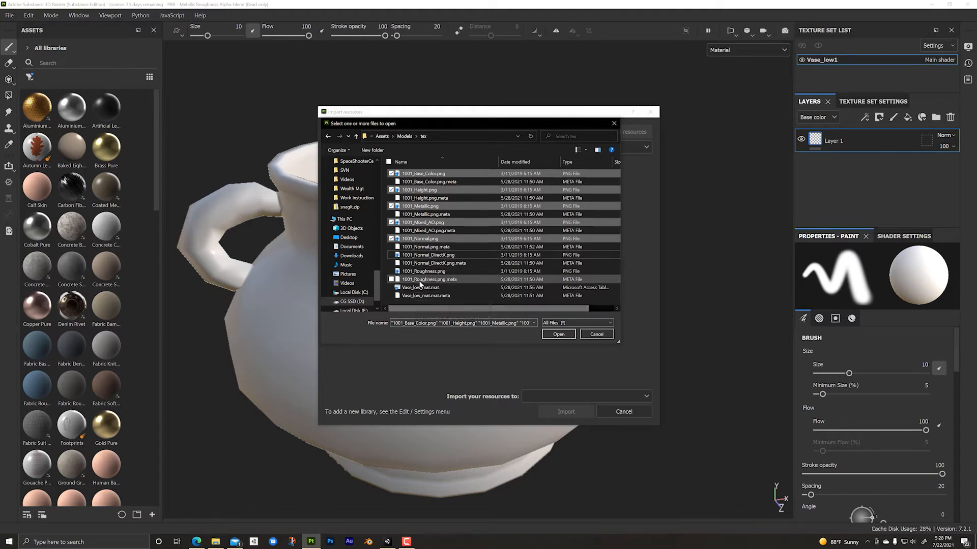
ctrl+click(433, 271)
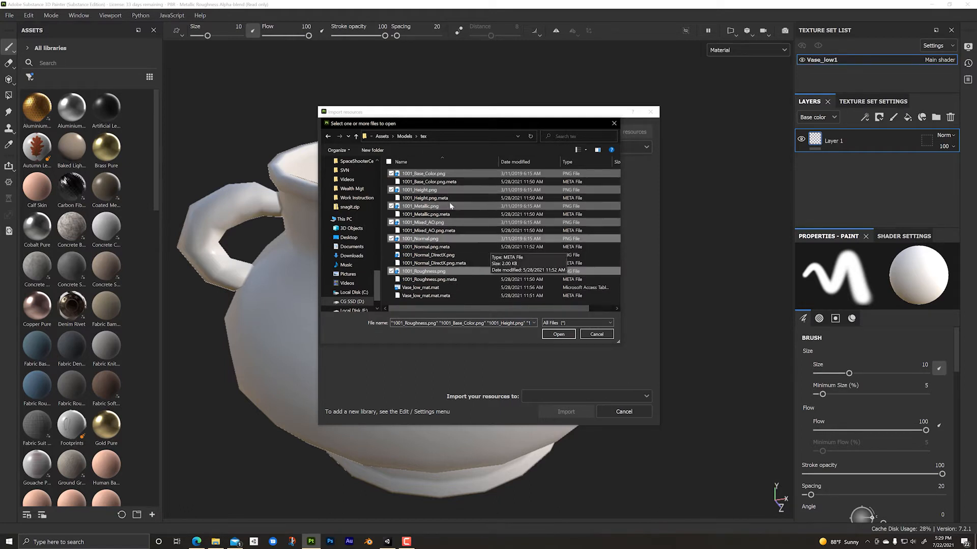
click(557, 334)
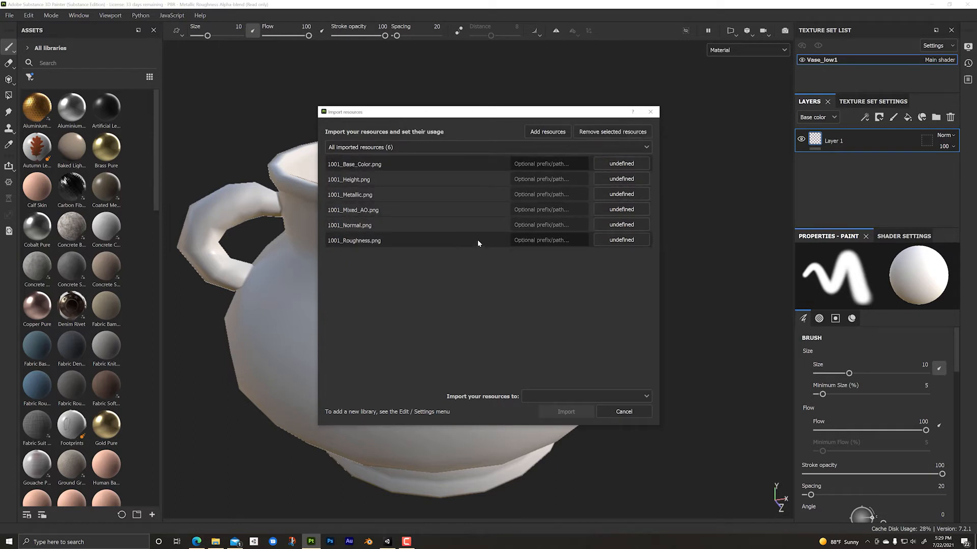
Step: Set the usage of all six resources to texture and import them into the project 'PBR - Metallic Roughness Alpha-blend'
click(615, 166)
click(631, 206)
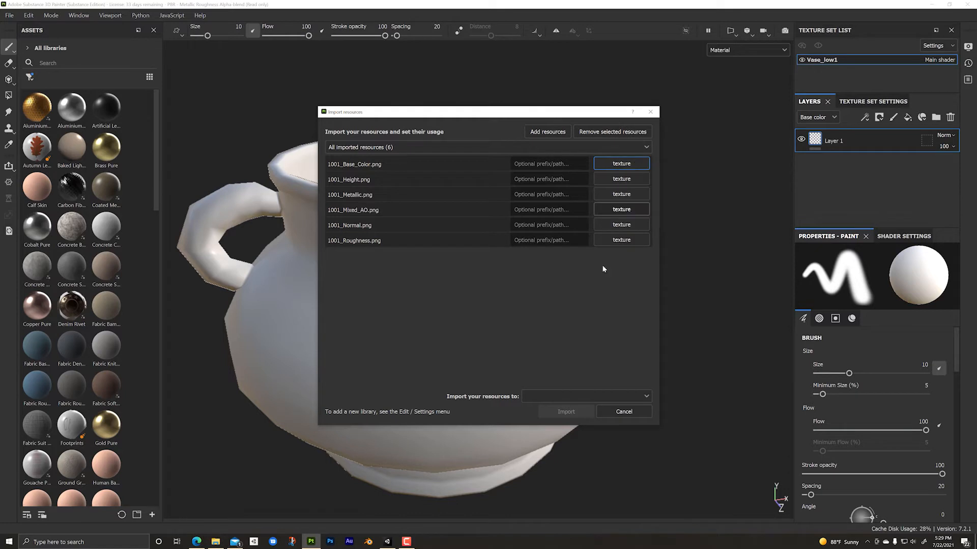
click(642, 397)
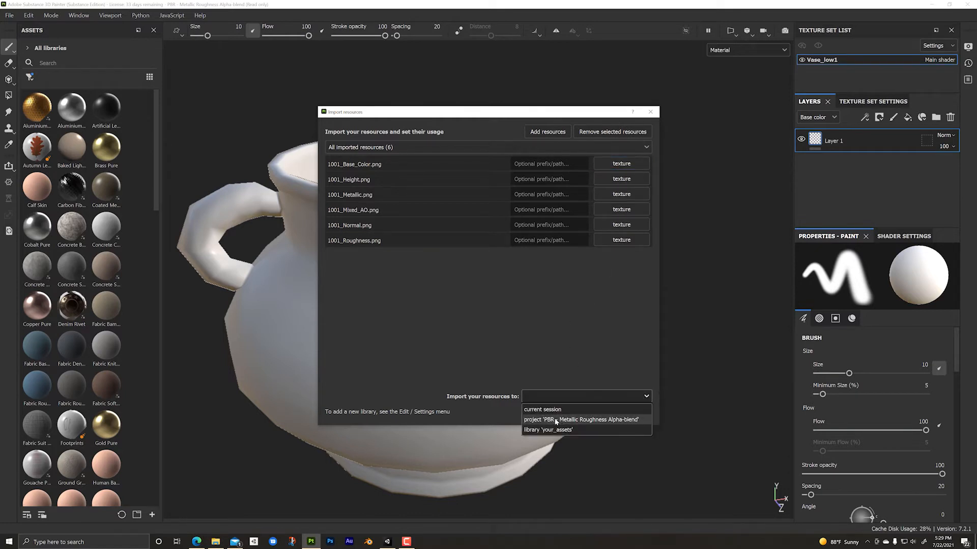
click(593, 421)
click(565, 412)
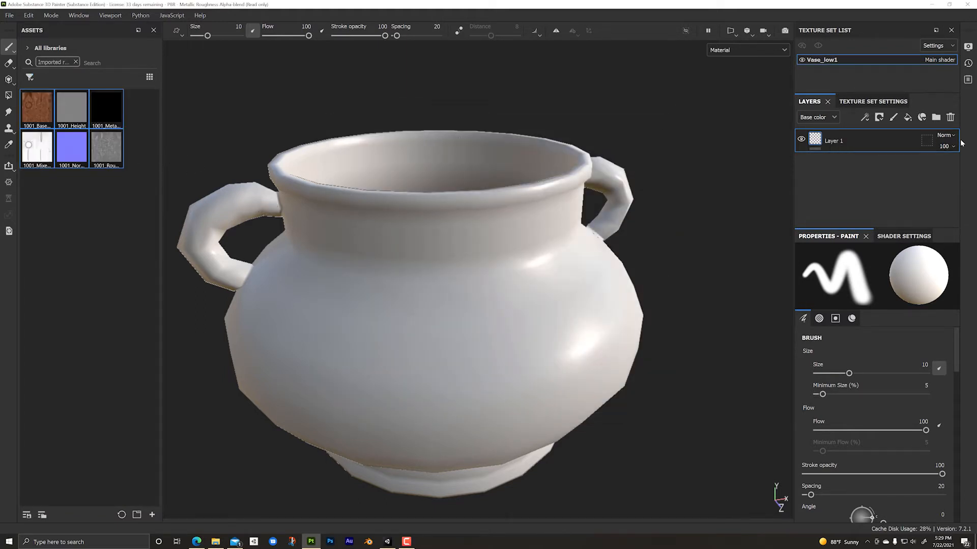
Step: Delete Layer 1 and add an Ambient occlusion channel to the Vase_low1 texture set
click(950, 117)
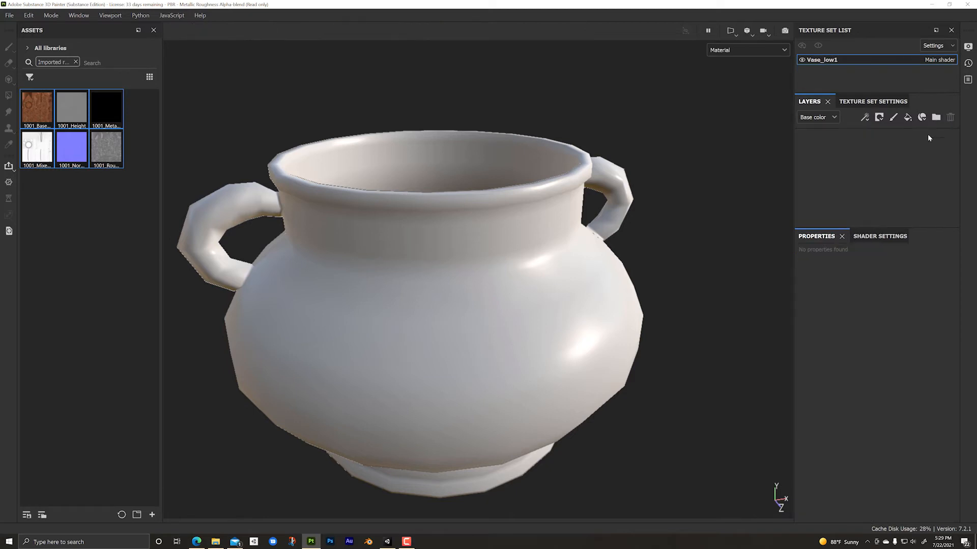
click(885, 102)
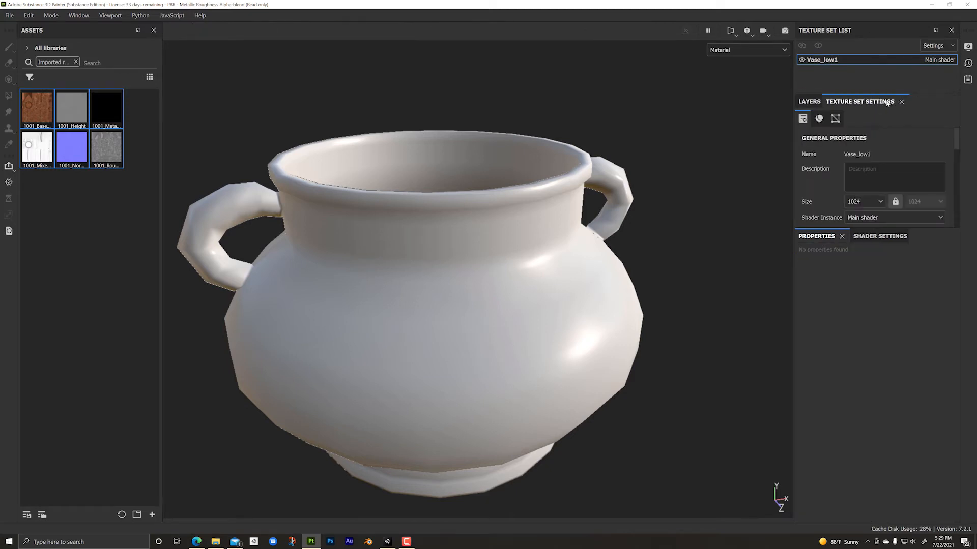
scroll(923, 157, down, 3)
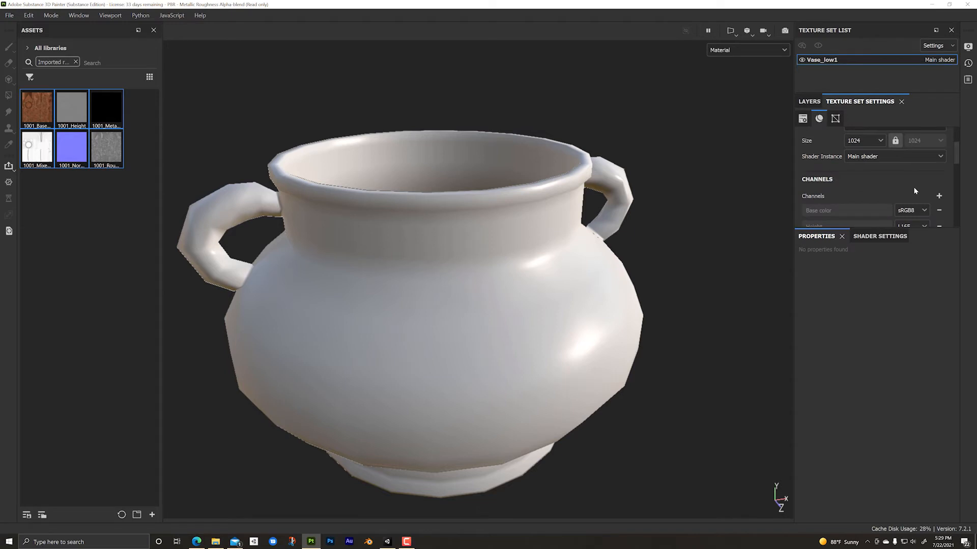
scroll(914, 183, down, 3)
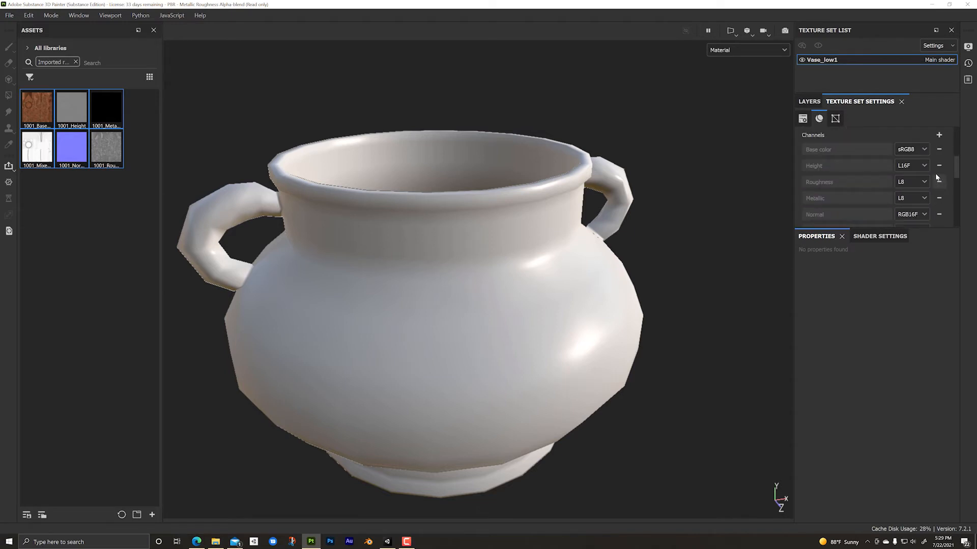
click(939, 136)
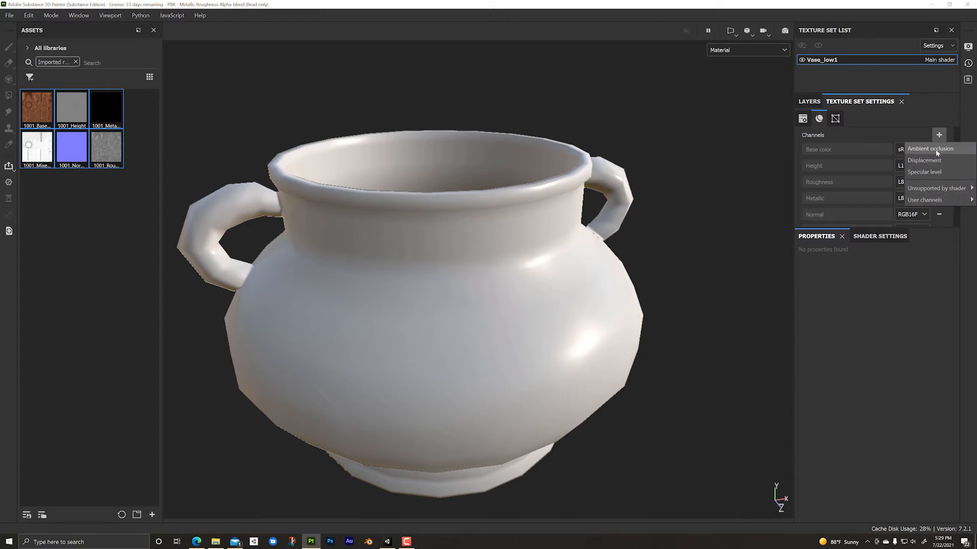
click(937, 150)
scroll(862, 181, down, 1)
scroll(835, 210, down, 1)
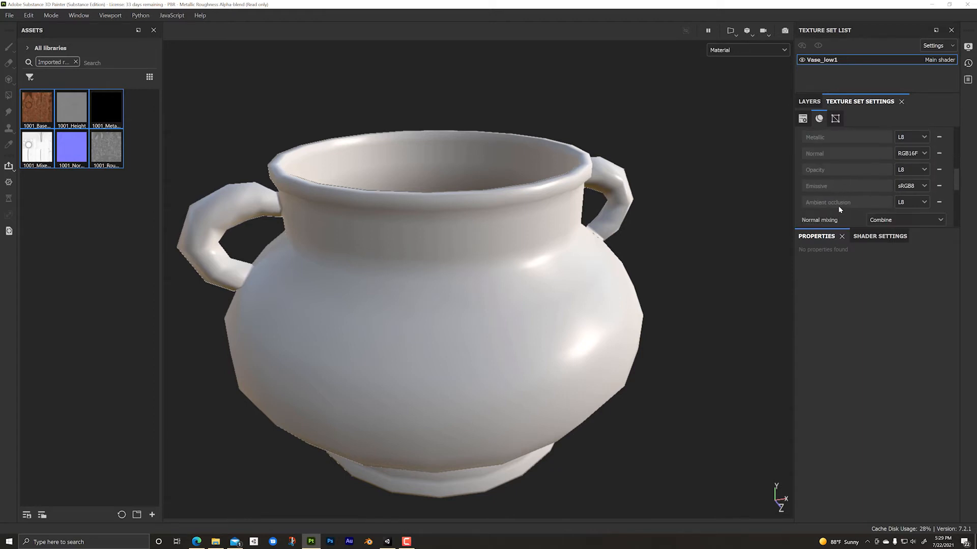
Step: Remove the Emissive channel from the texture set and review the remaining channels
click(939, 186)
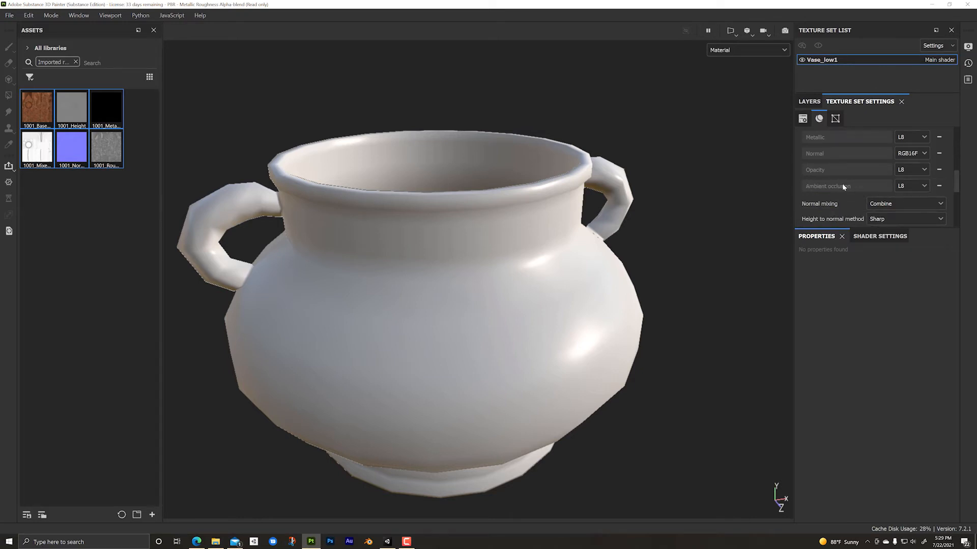
scroll(842, 189, up, 2)
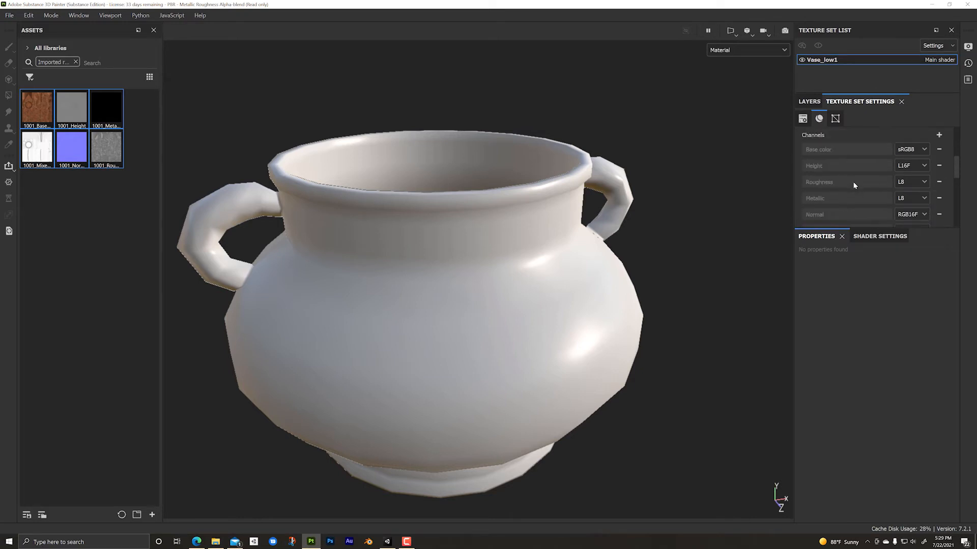
scroll(854, 182, down, 2)
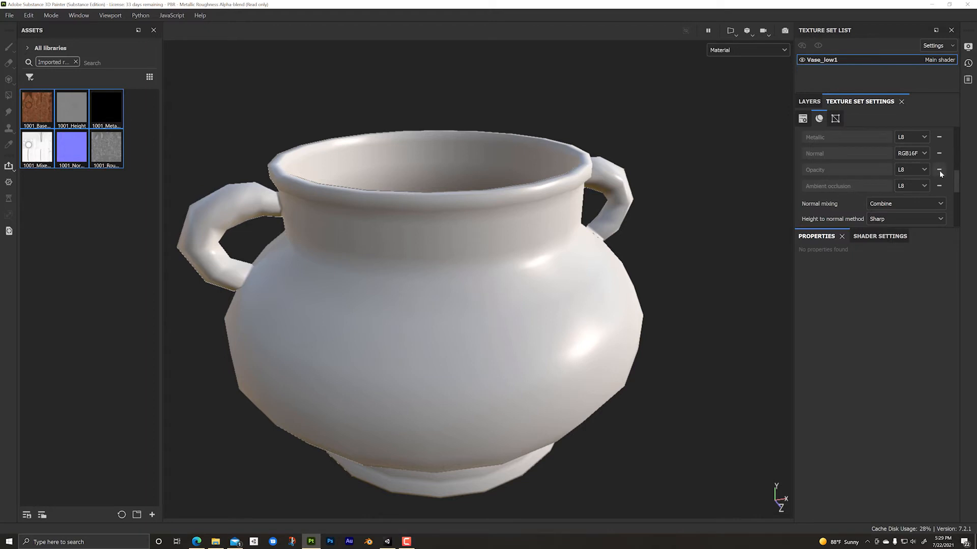
scroll(849, 181, up, 5)
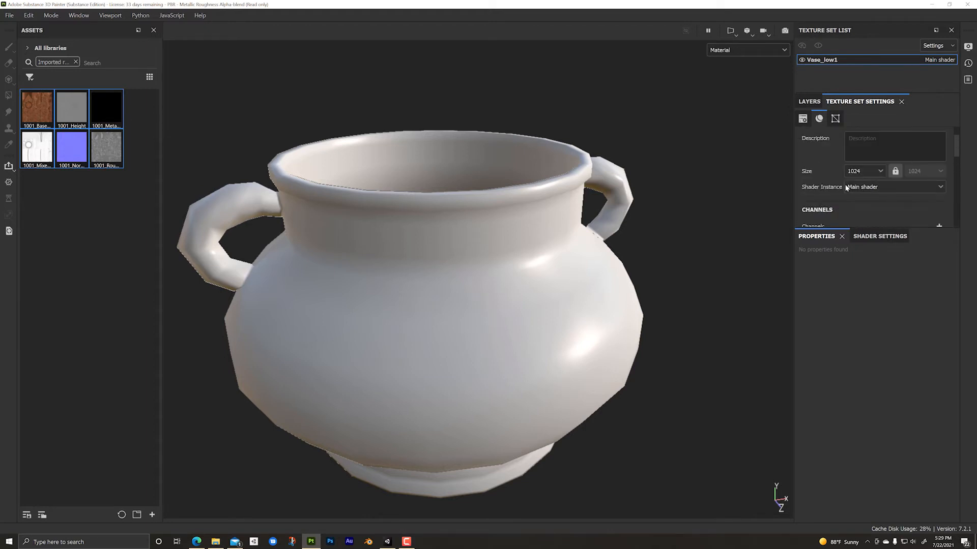
Step: Open the mesh map baking settings for the vase, exclude the ID map and set the output size to 1024
scroll(829, 176, down, 10)
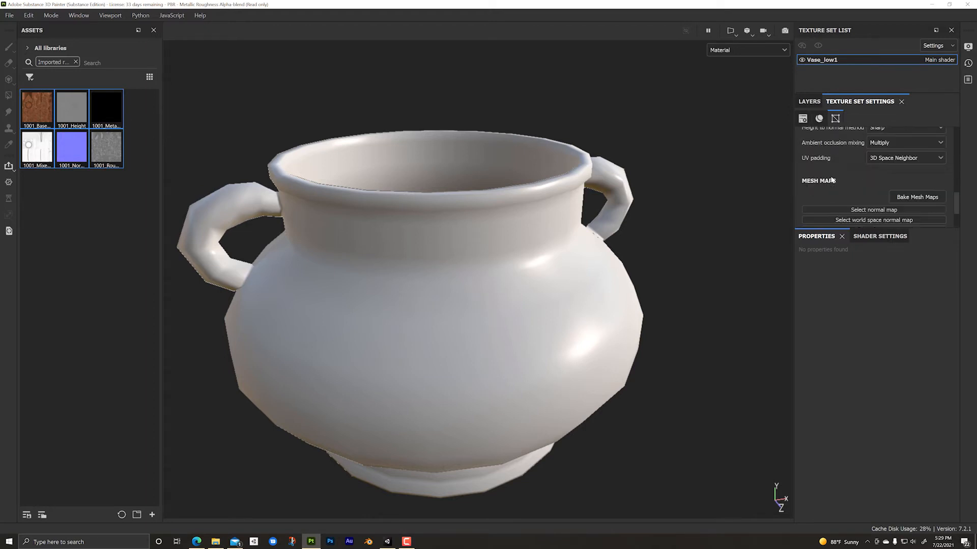
click(917, 166)
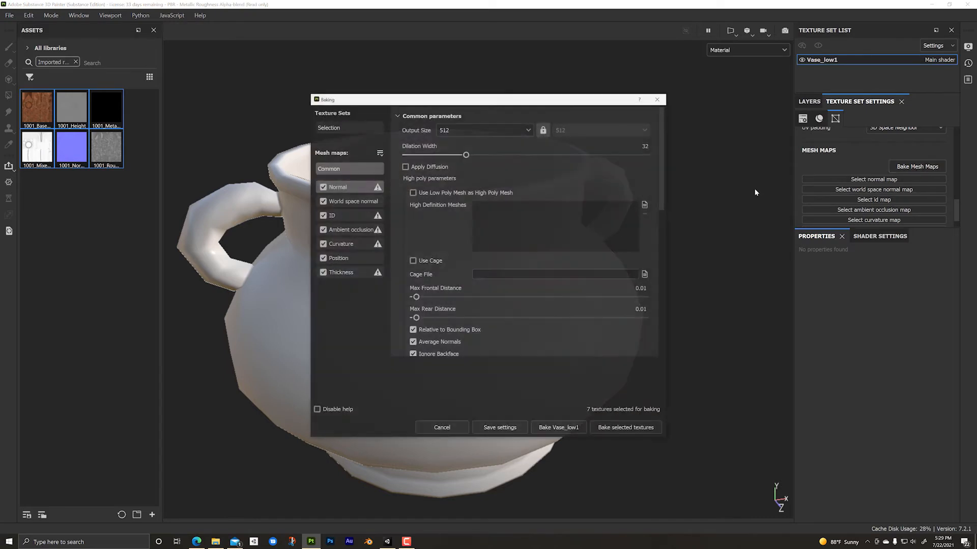
click(323, 215)
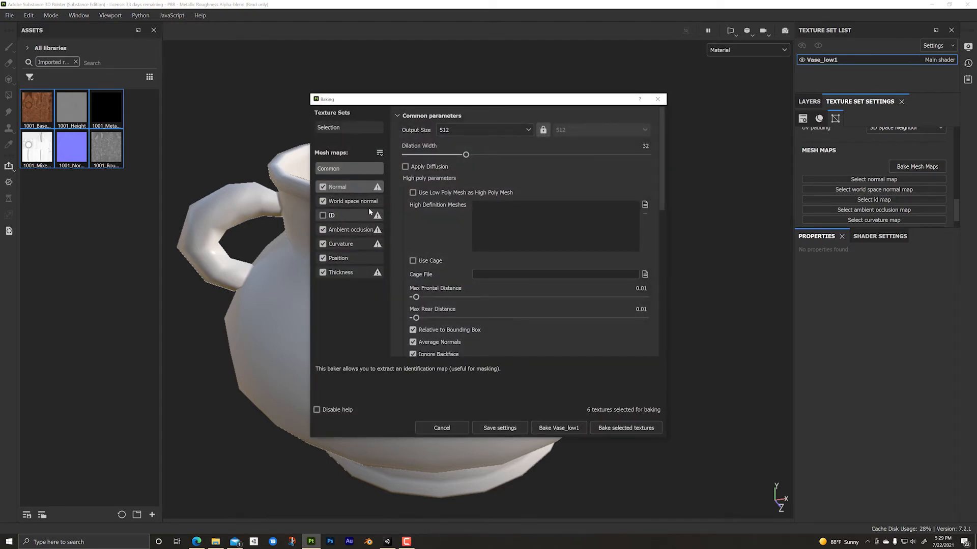
click(479, 131)
click(452, 194)
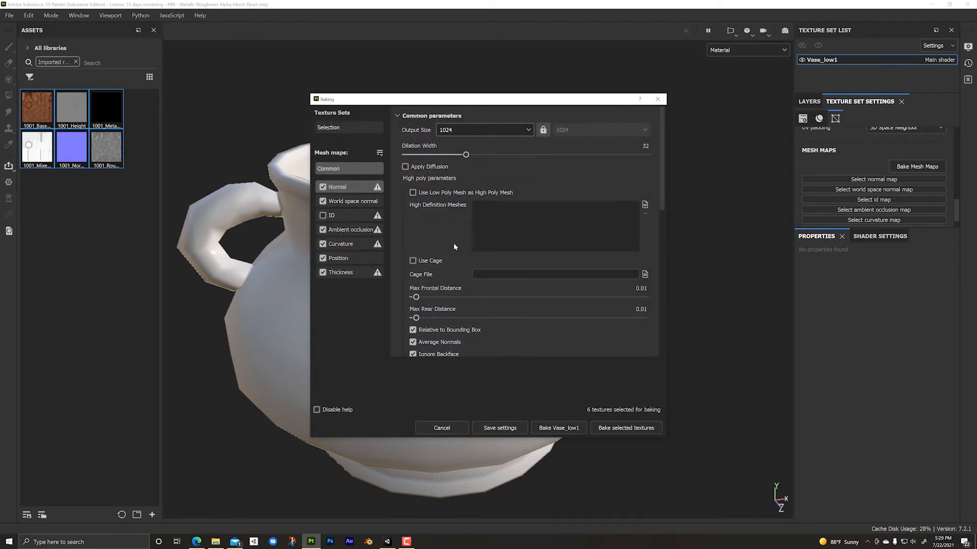
Step: Review the common baking parameters and bake the selected mesh maps for Vase_low1
scroll(463, 279, down, 5)
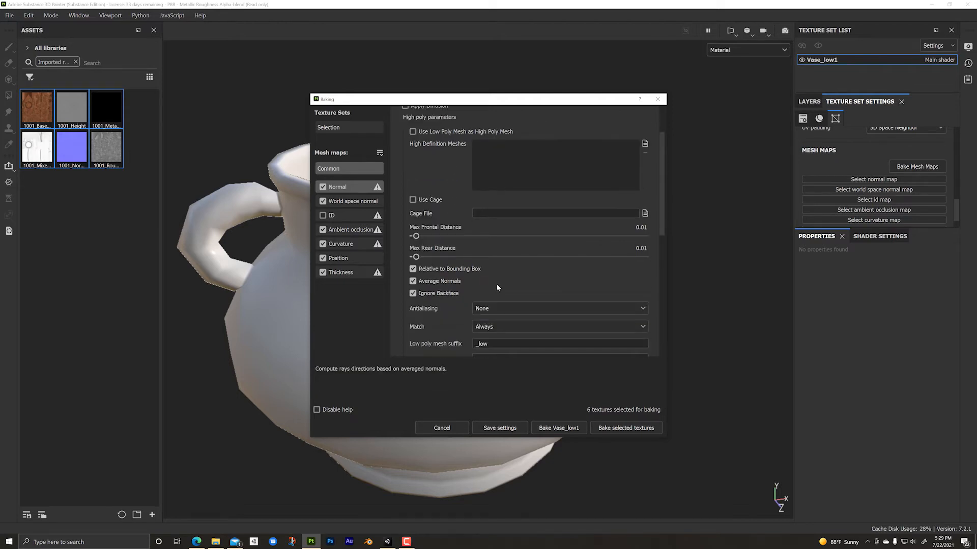
scroll(499, 288, up, 5)
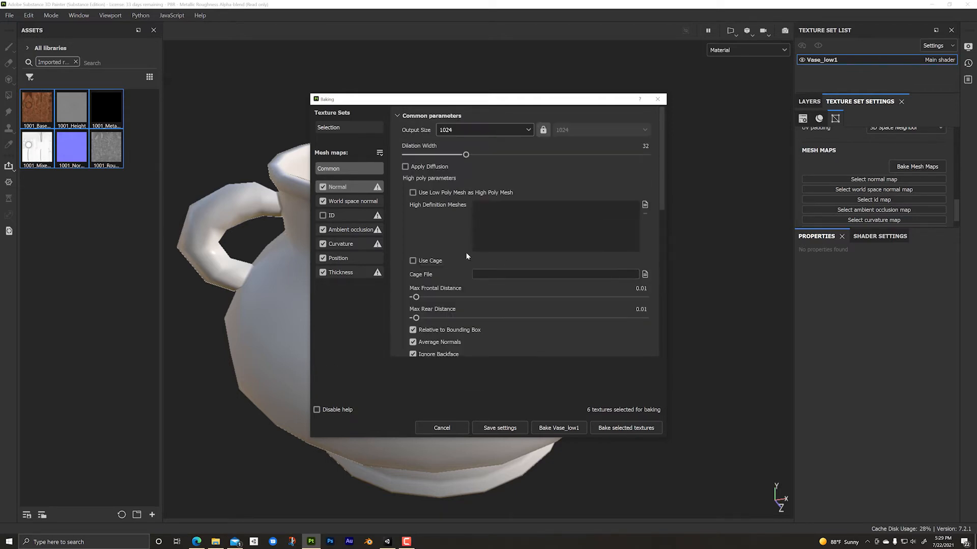
scroll(513, 291, down, 6)
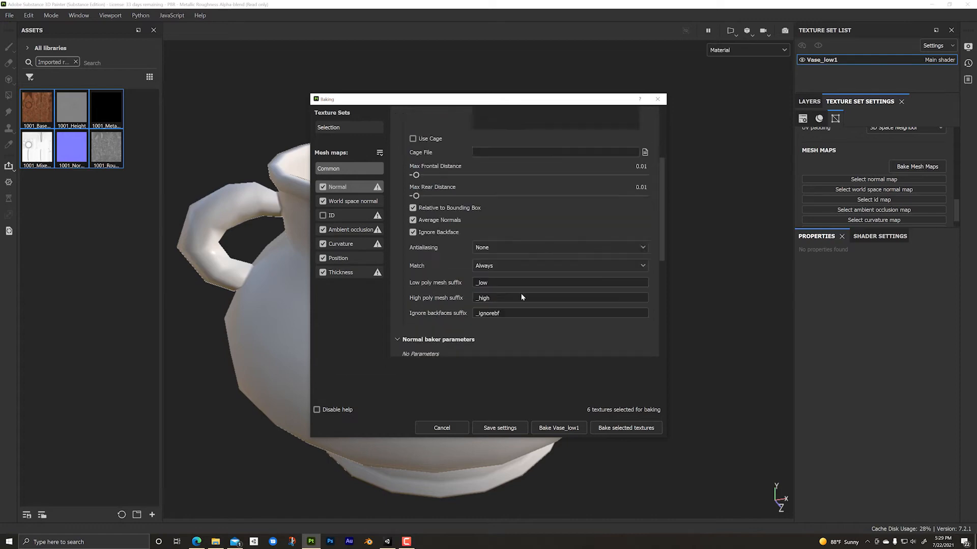
click(564, 428)
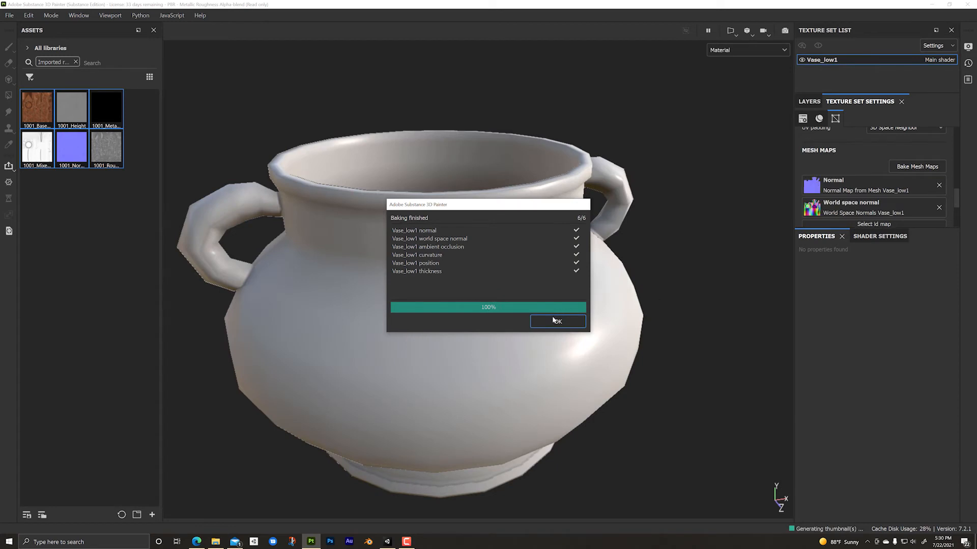
click(556, 320)
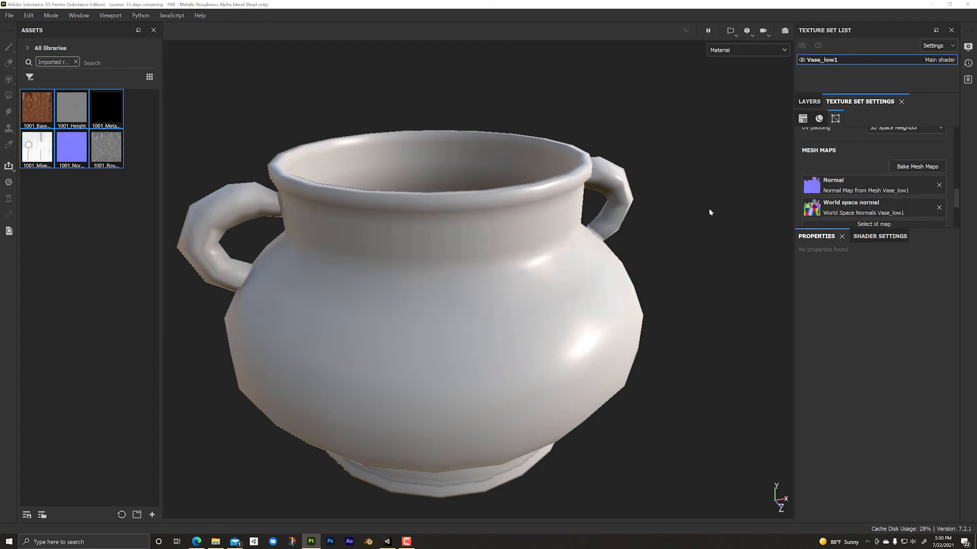
Step: Add a fill layer to the vase's layer stack and turn off its opacity channel
click(809, 102)
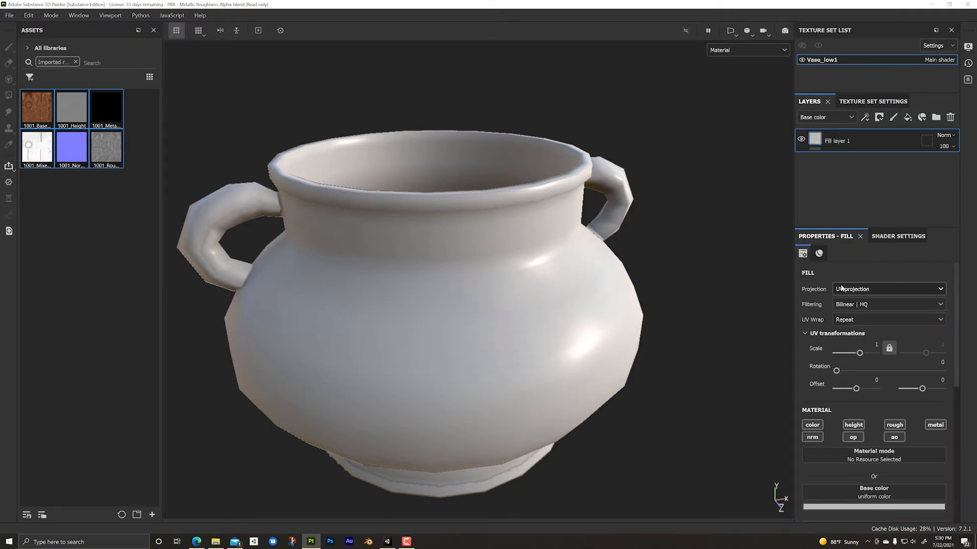
scroll(813, 319, down, 4)
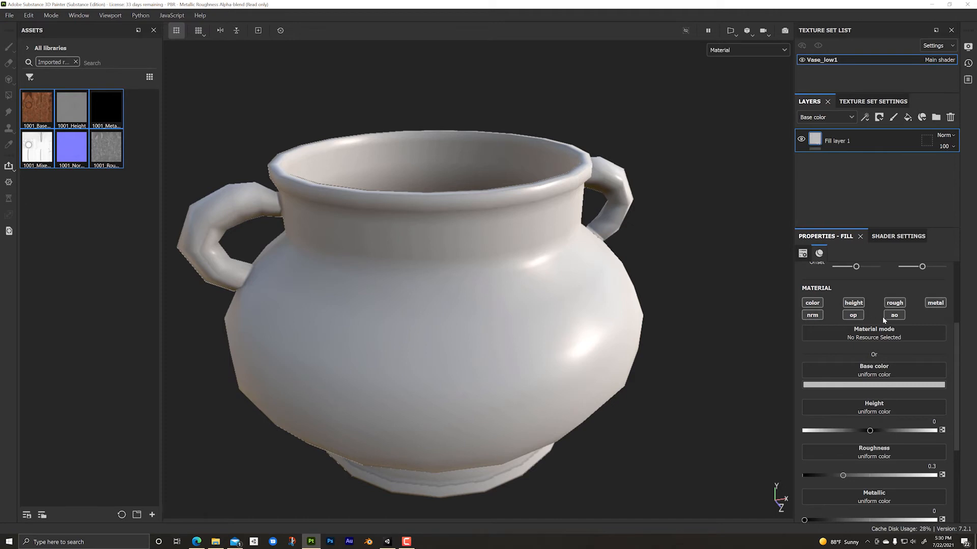
click(857, 318)
scroll(892, 298, down, 2)
scroll(897, 309, up, 1)
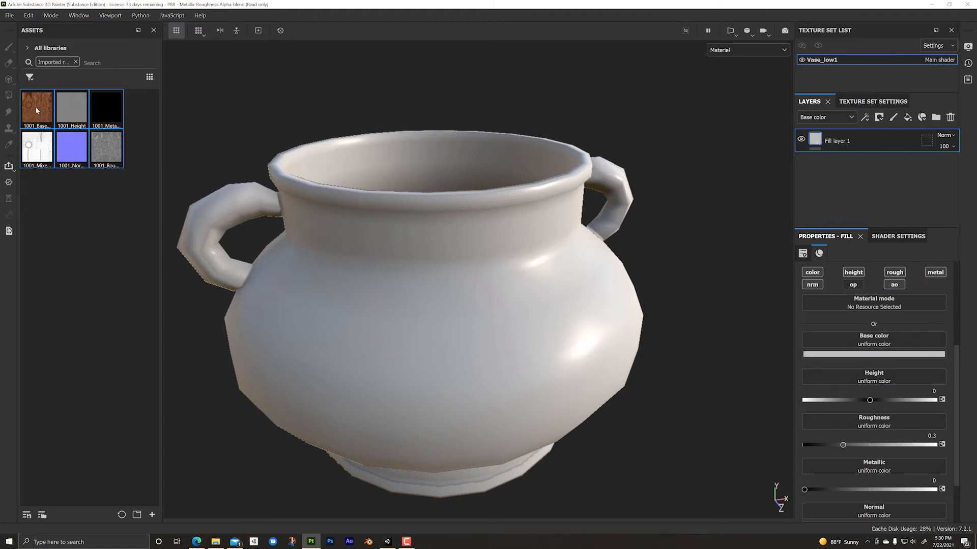
Step: Assign the 1001_Base_Color texture to the fill layer's base color and 1001_Metallic to its metallic channel
drag(31, 106, 839, 344)
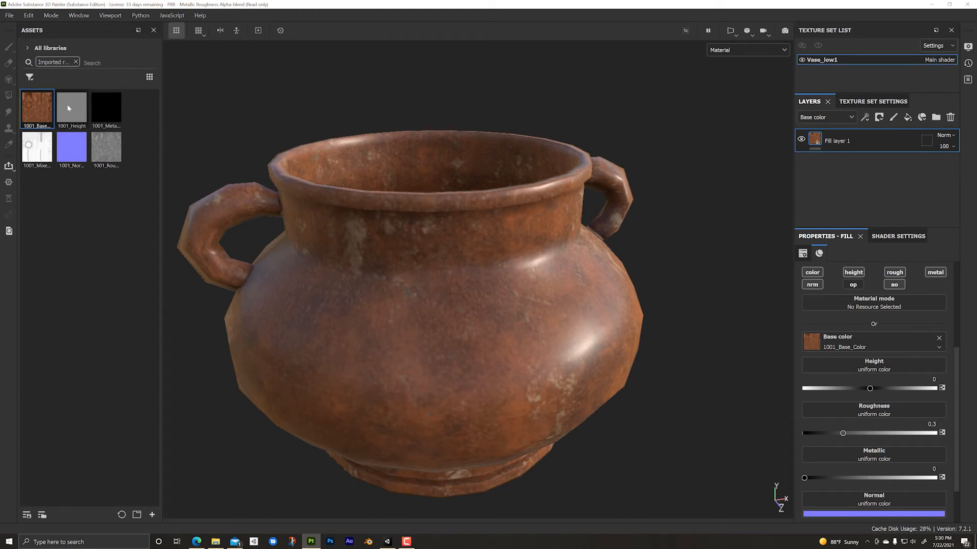
drag(69, 108, 871, 514)
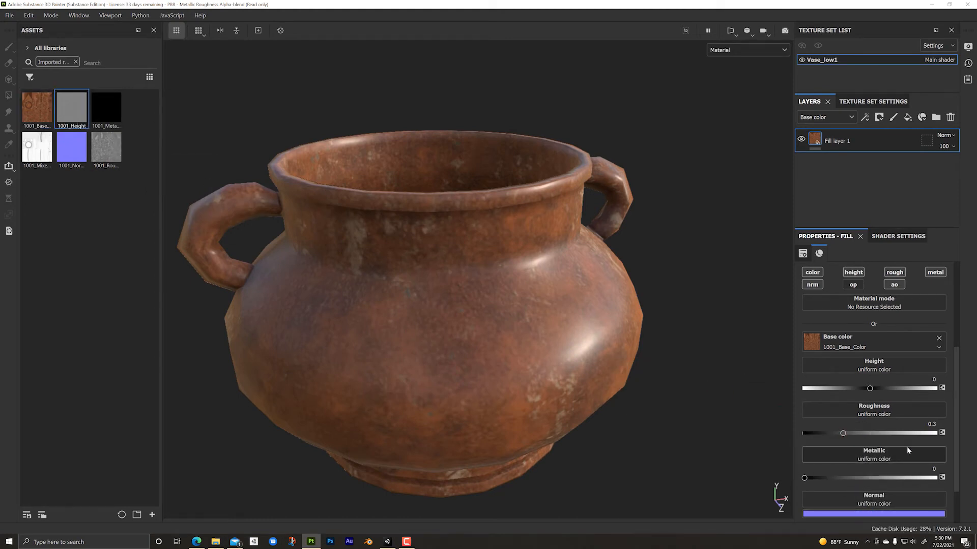
scroll(874, 455, down, 1)
drag(109, 118, 878, 426)
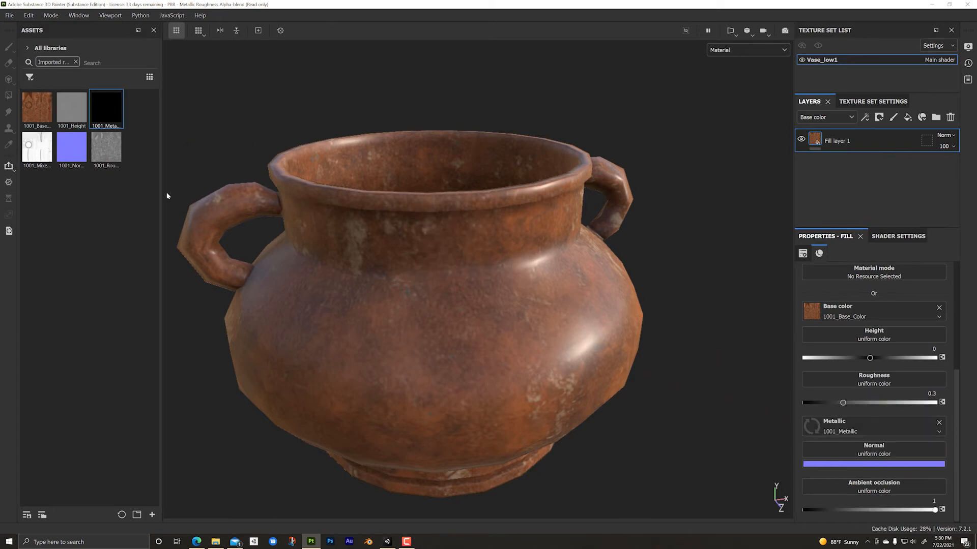
Step: Assign 1001_Mixed_AO to the fill layer's ambient occlusion, 1001_Roughness to its roughness and 1001_Normal to its normal channel
mouse_move(40, 150)
mouse_down()
mouse_move(117, 177)
mouse_move(31, 151)
mouse_up()
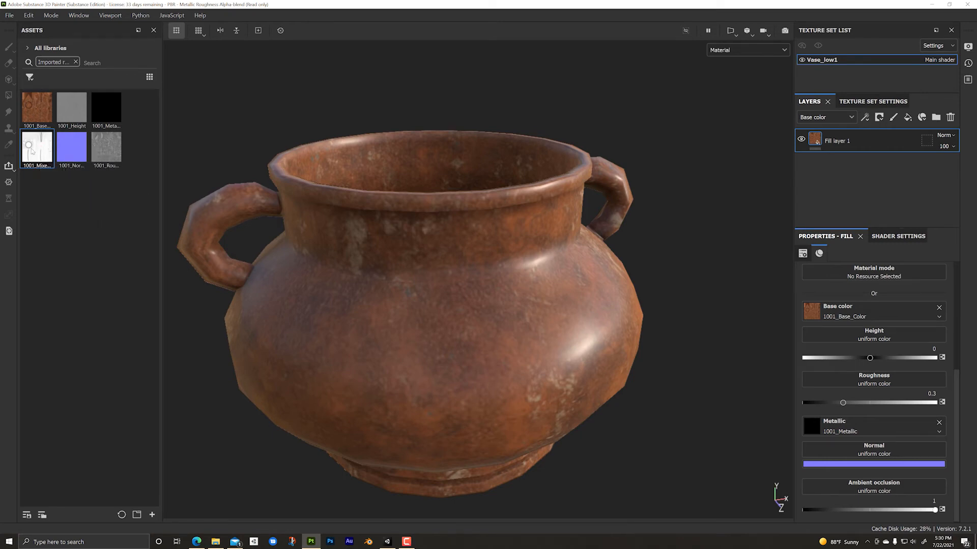
mouse_move(32, 151)
drag(35, 145, 847, 492)
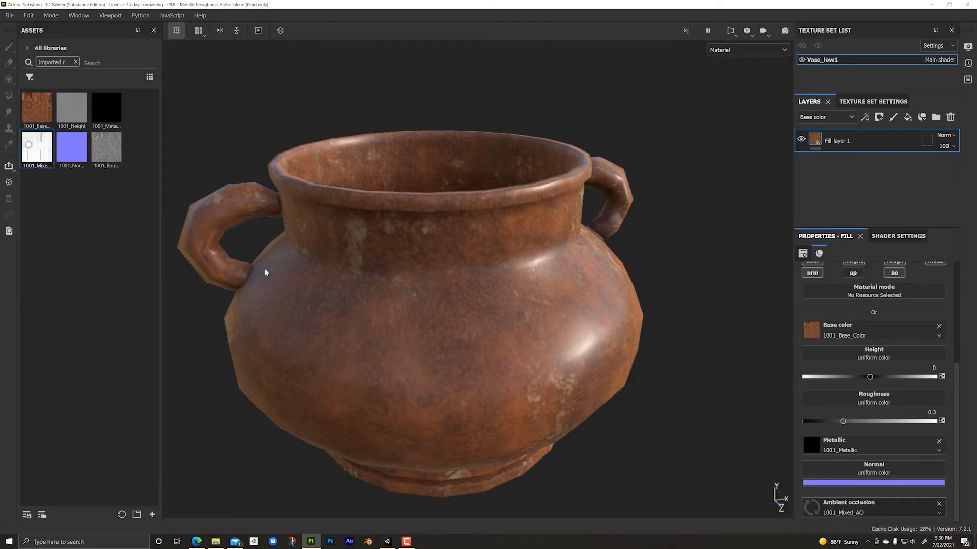
drag(110, 151, 814, 406)
drag(67, 162, 828, 469)
Step: Examine the textured vase from several angles and review the fill layer's projection and material settings
alt+drag(431, 283, 513, 319)
alt+drag(517, 288, 468, 251)
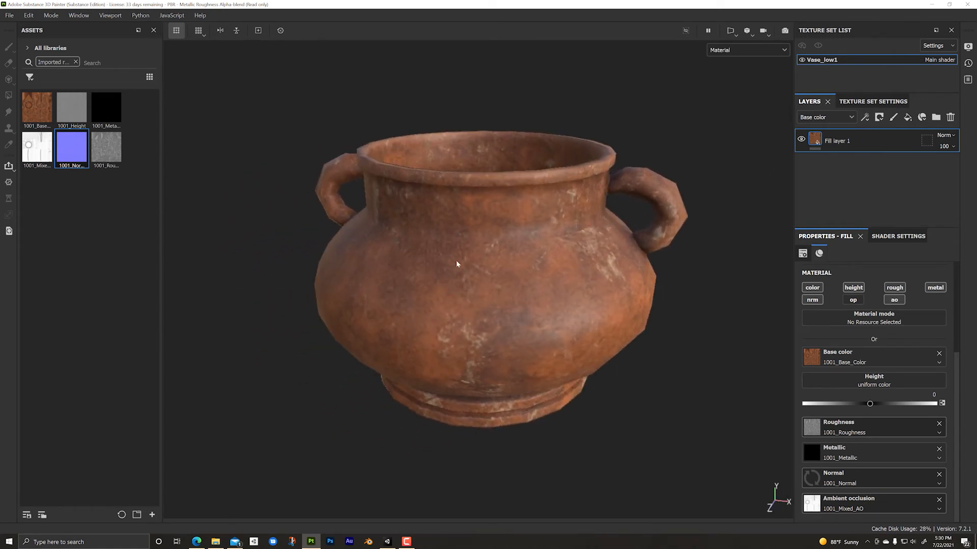
alt+drag(521, 272, 485, 283)
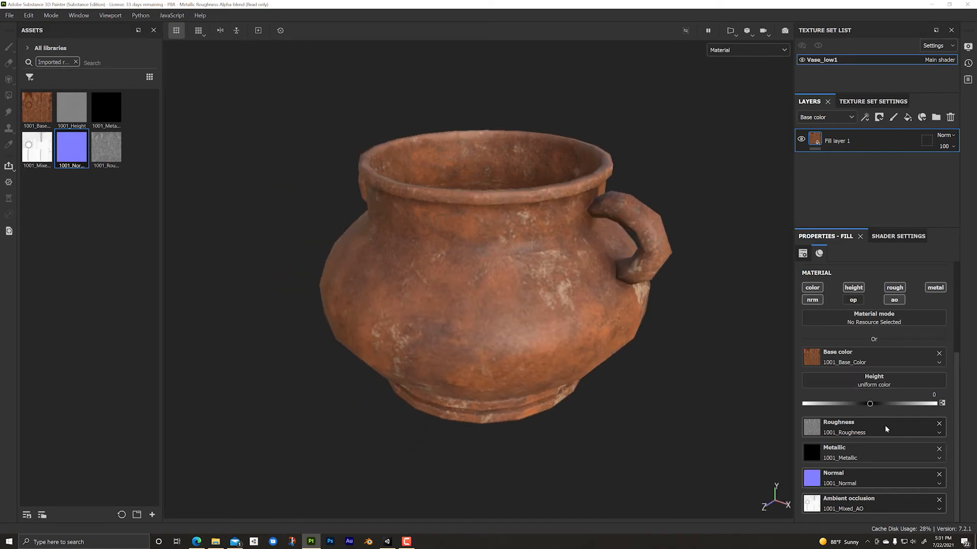
scroll(873, 411, up, 3)
scroll(871, 407, up, 1)
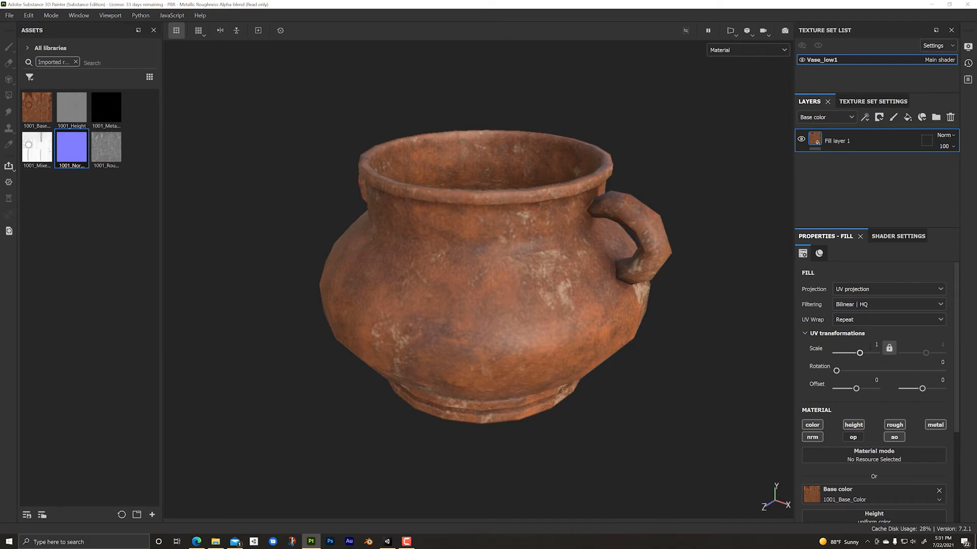
alt+drag(520, 294, 547, 275)
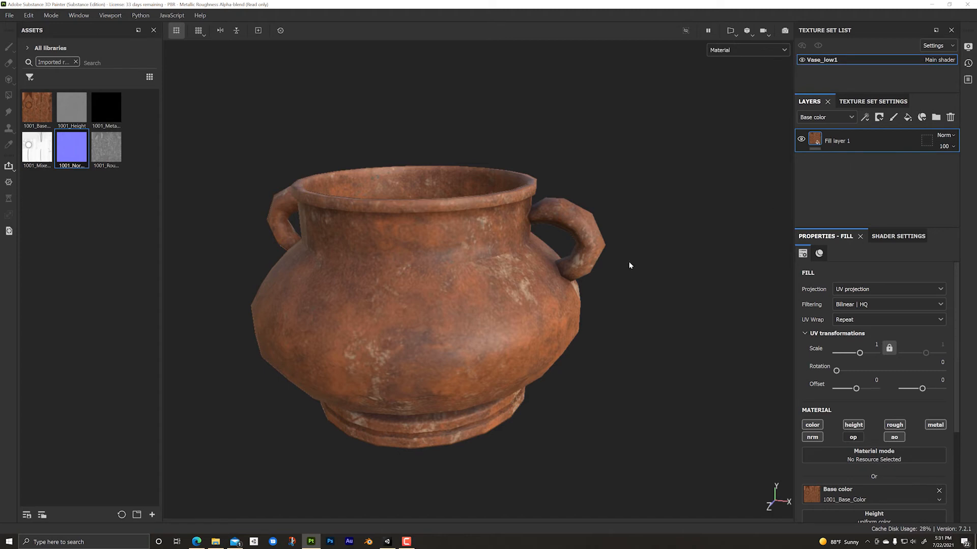
alt+drag(471, 289, 540, 241)
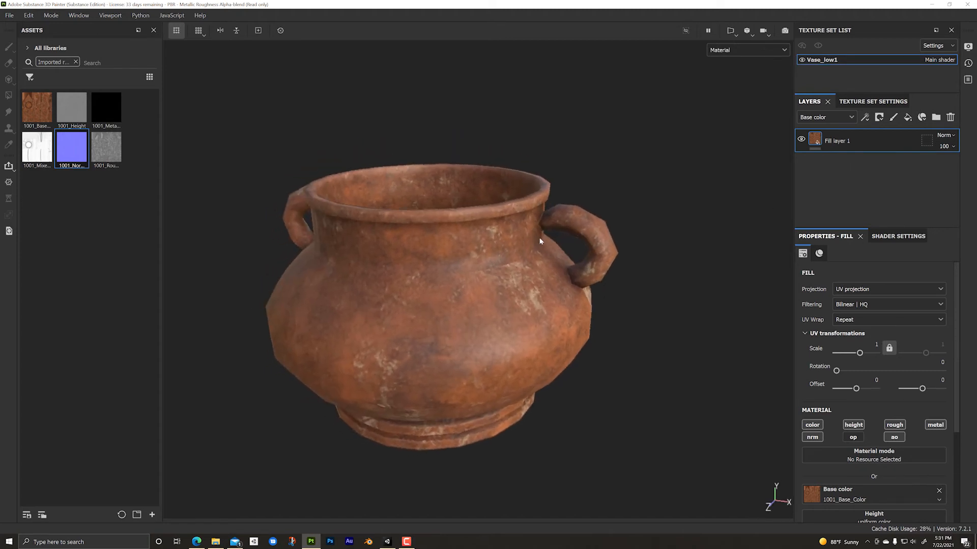
Step: Add a second fill layer above Fill layer 1 and name it Dirt
click(912, 120)
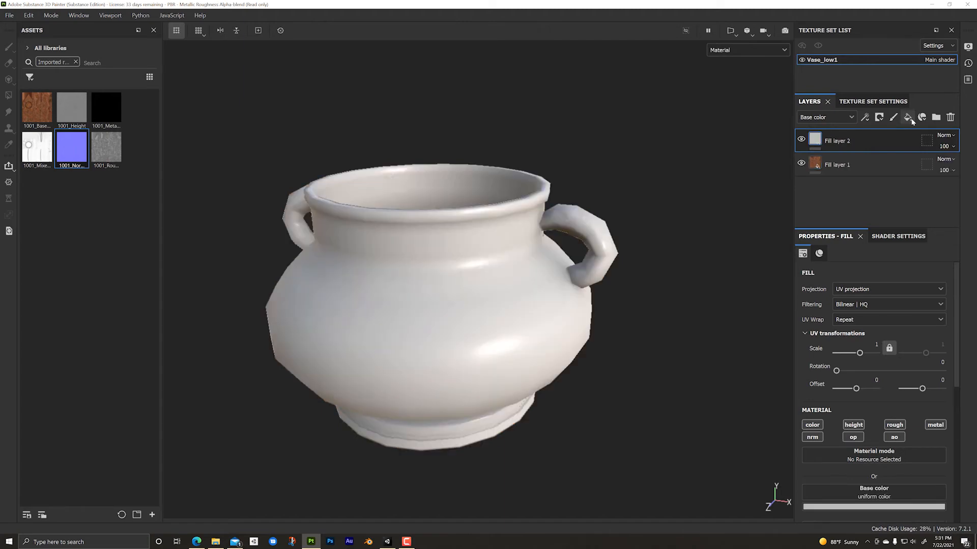
double_click(839, 142)
text(Di)
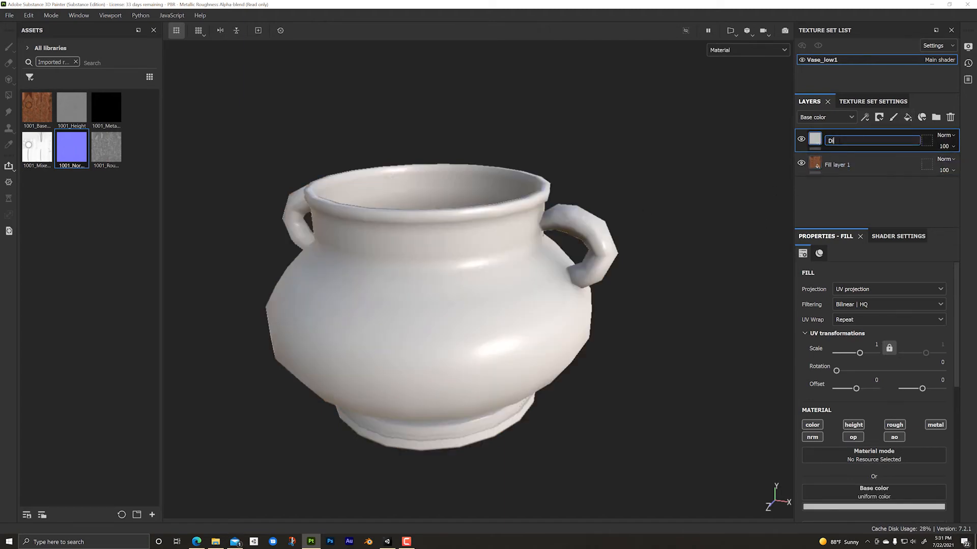
text(rt)
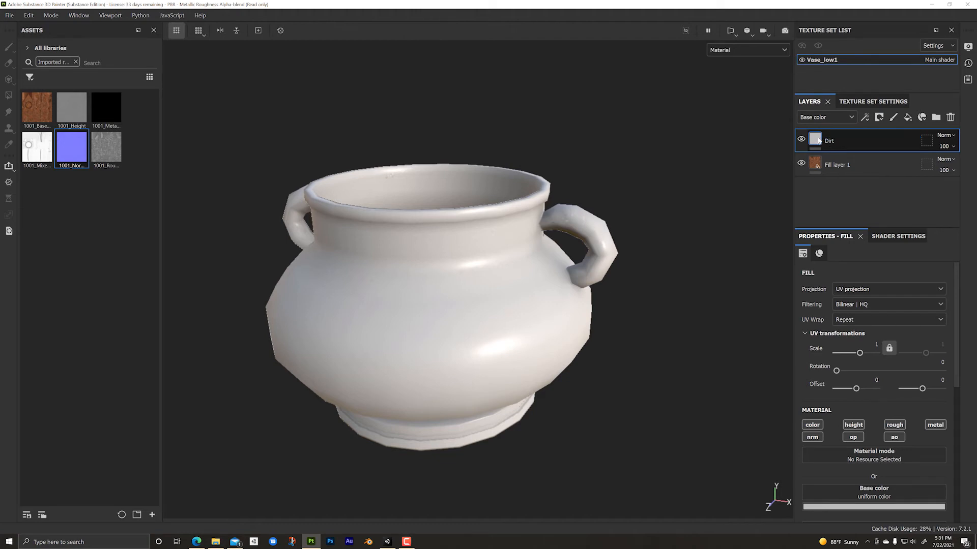
key(Return)
Step: Give the Dirt layer a dark brown base color of about 1f1100 and a roughness of about 0.65
scroll(854, 316, down, 5)
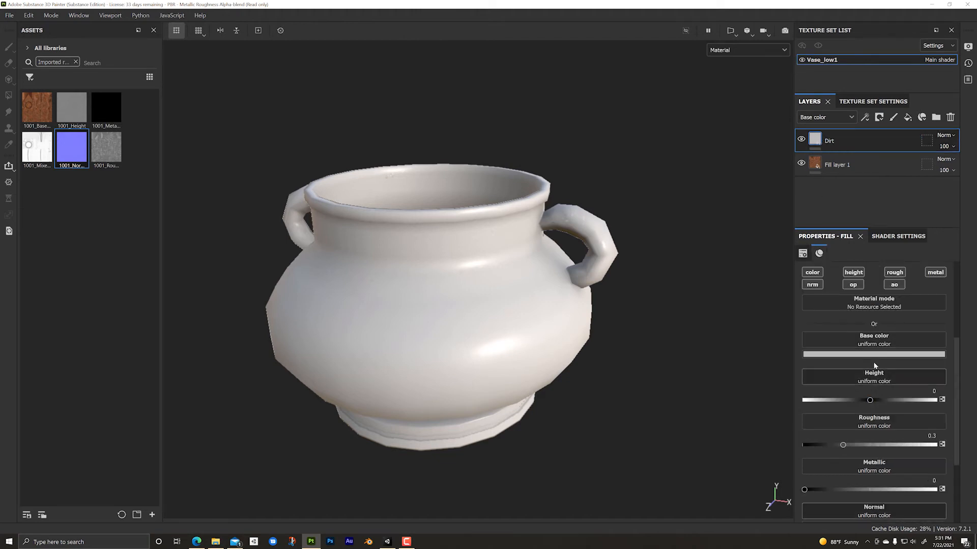
click(874, 354)
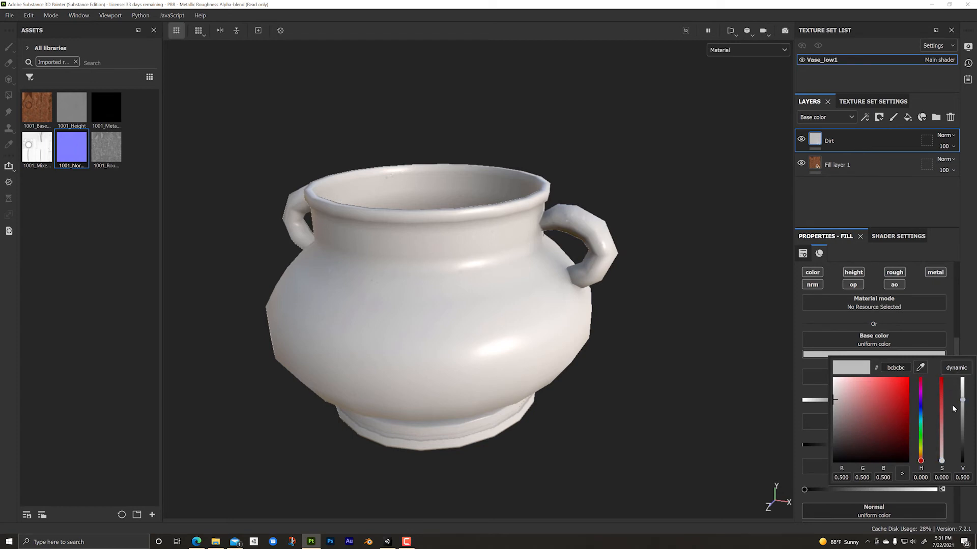
drag(921, 461, 905, 451)
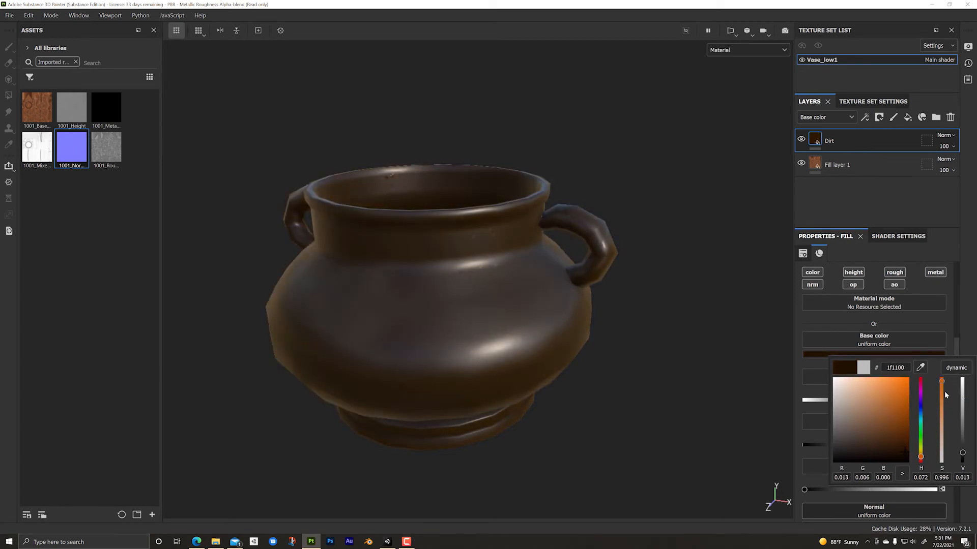
scroll(918, 412, down, 3)
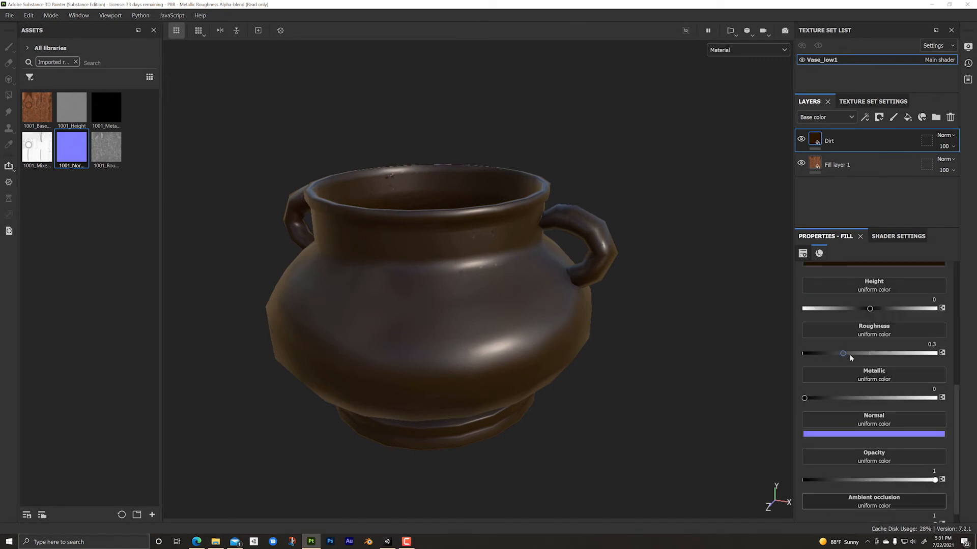
drag(844, 352, 891, 356)
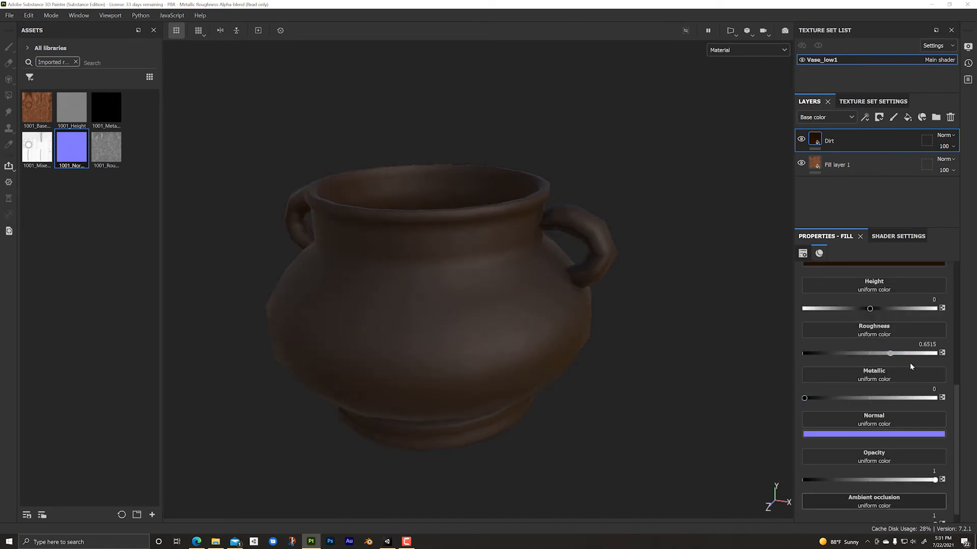
scroll(911, 363, up, 5)
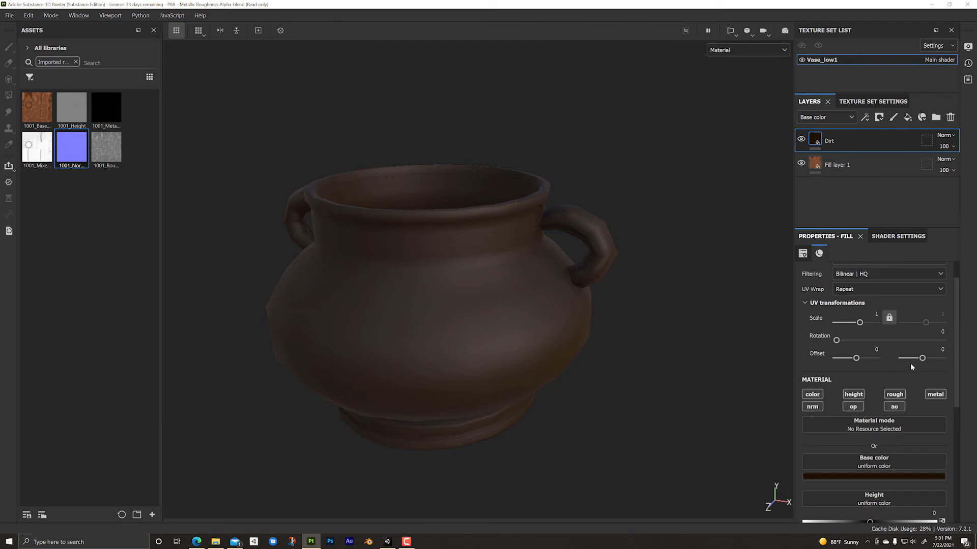
Step: Add a black mask to the Dirt layer and apply the Dirt generator to that mask
right_click(816, 142)
click(837, 156)
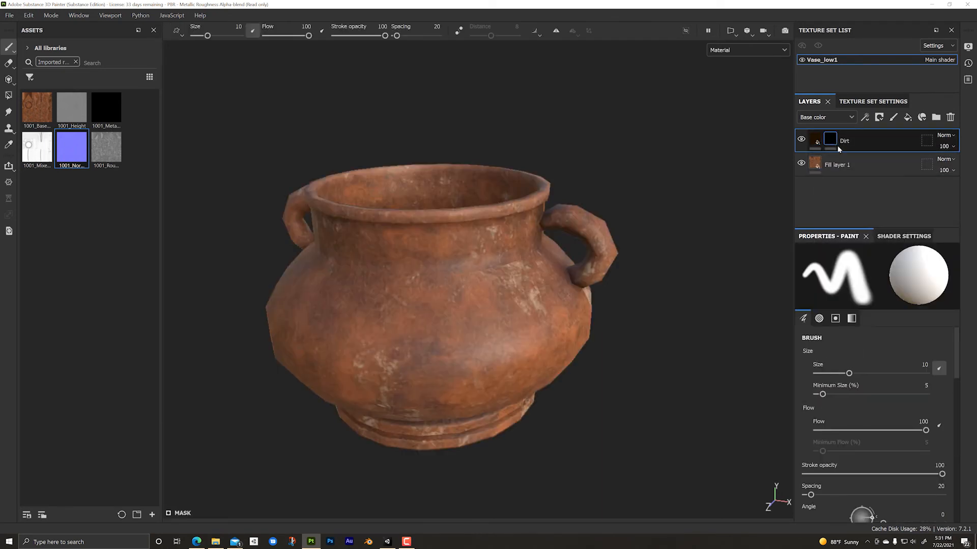
right_click(833, 142)
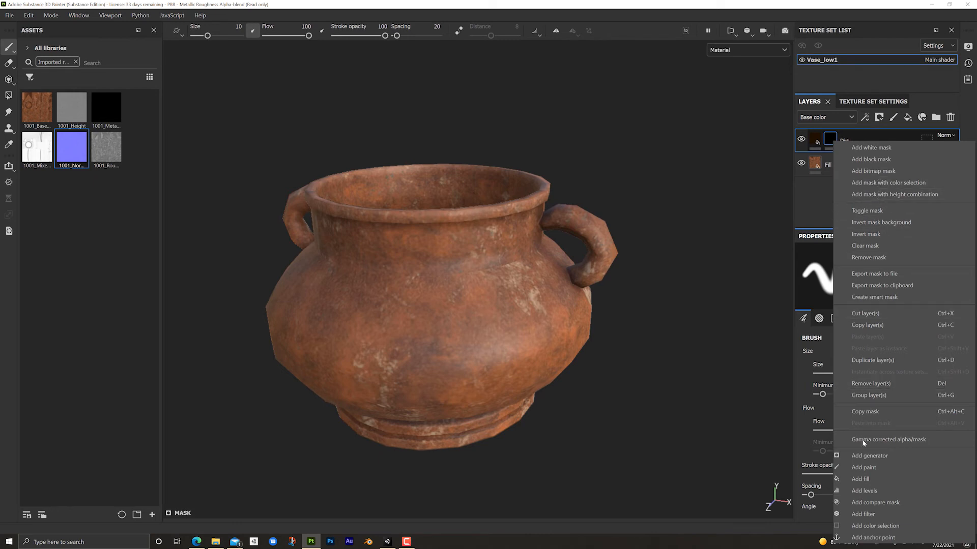
click(862, 457)
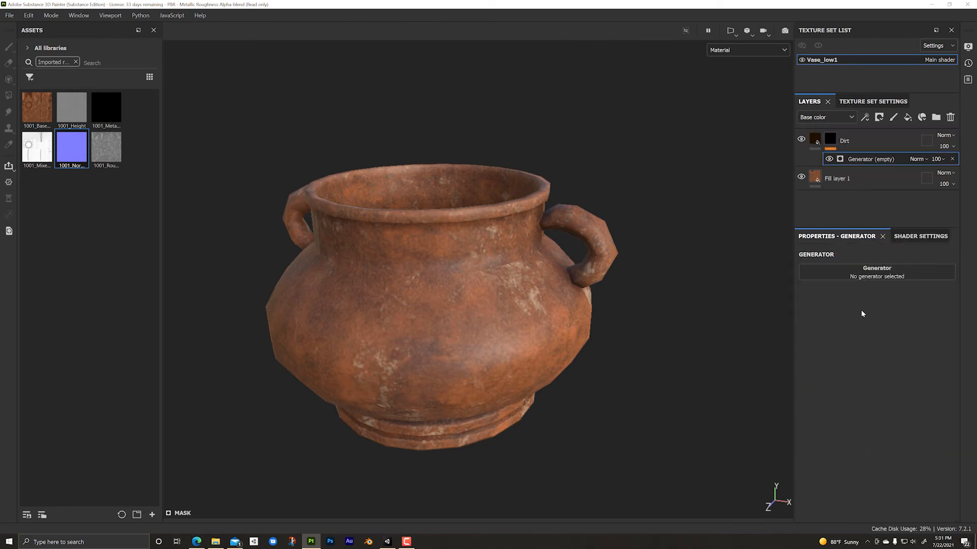
click(860, 277)
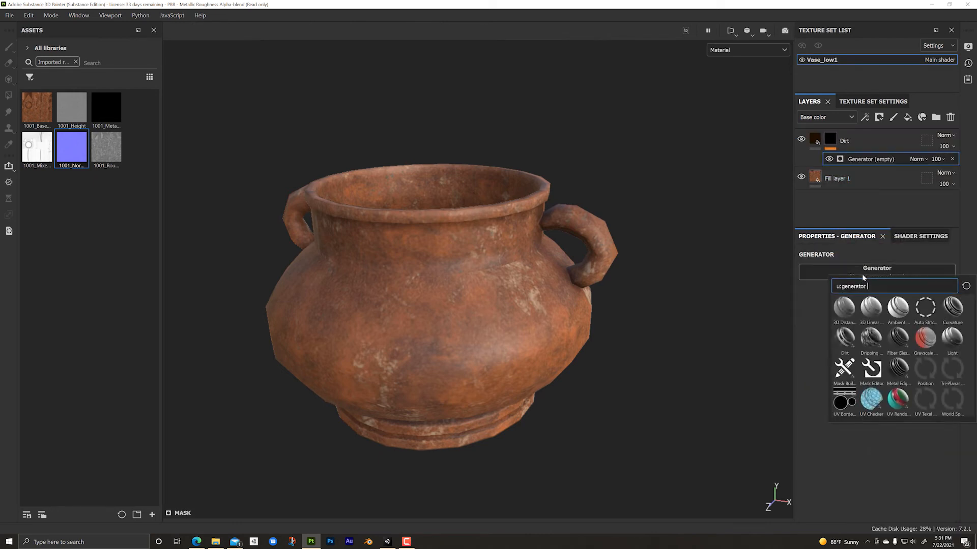
click(844, 338)
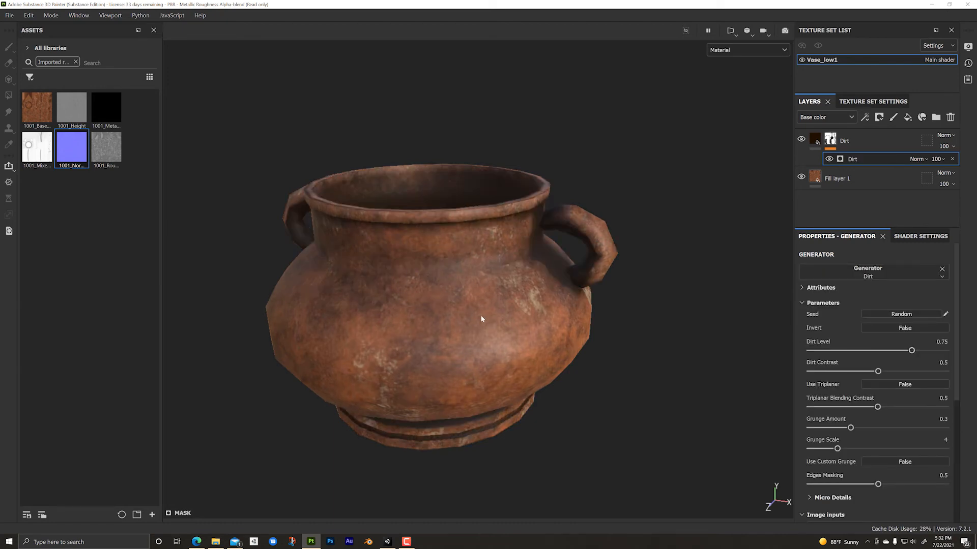
Step: Set the Dirt generator's Dirt Level to 0.83 and check the dirt on the vase from several angles
alt+drag(477, 311, 548, 236)
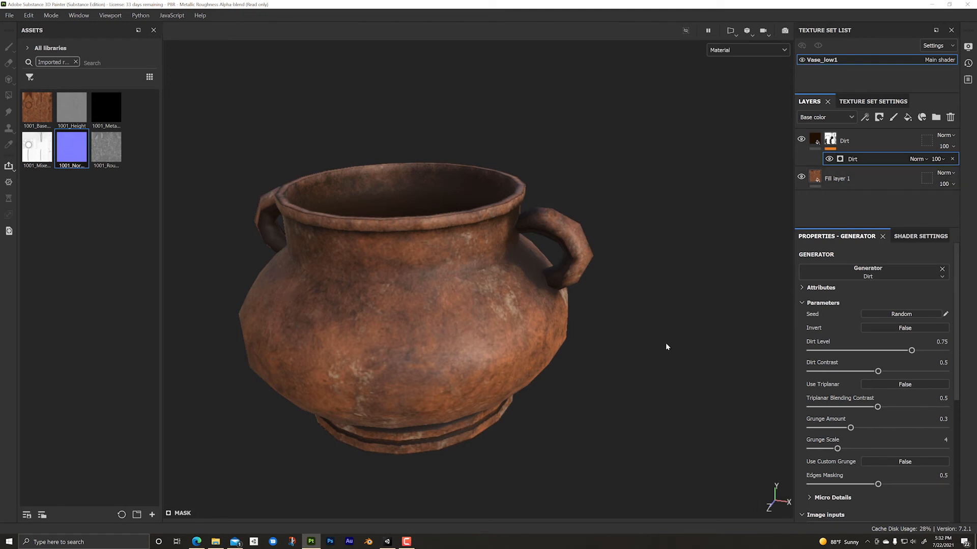
mouse_move(911, 351)
mouse_down()
mouse_move(931, 352)
mouse_move(922, 352)
mouse_up()
scroll(905, 386, down, 3)
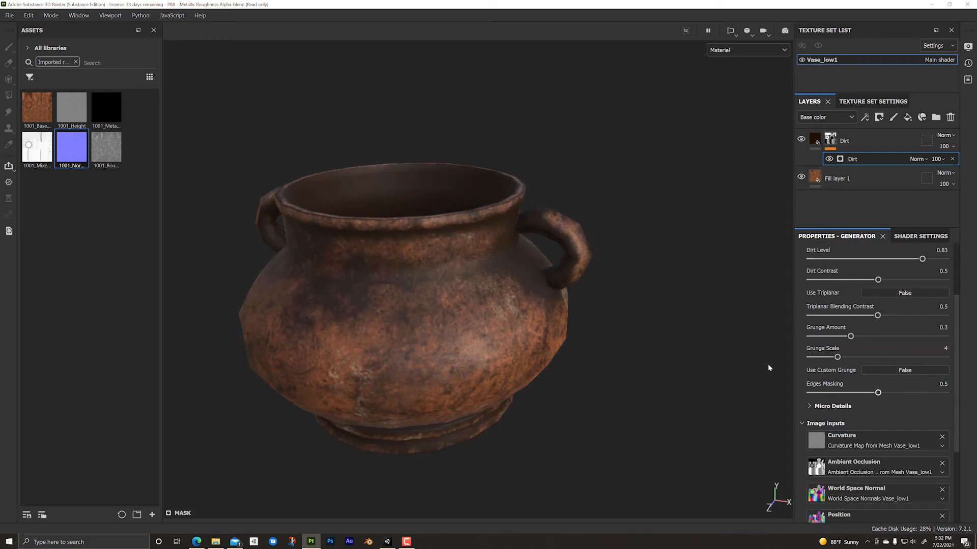
scroll(686, 351, up, 2)
scroll(534, 314, down, 2)
alt+drag(444, 312, 490, 277)
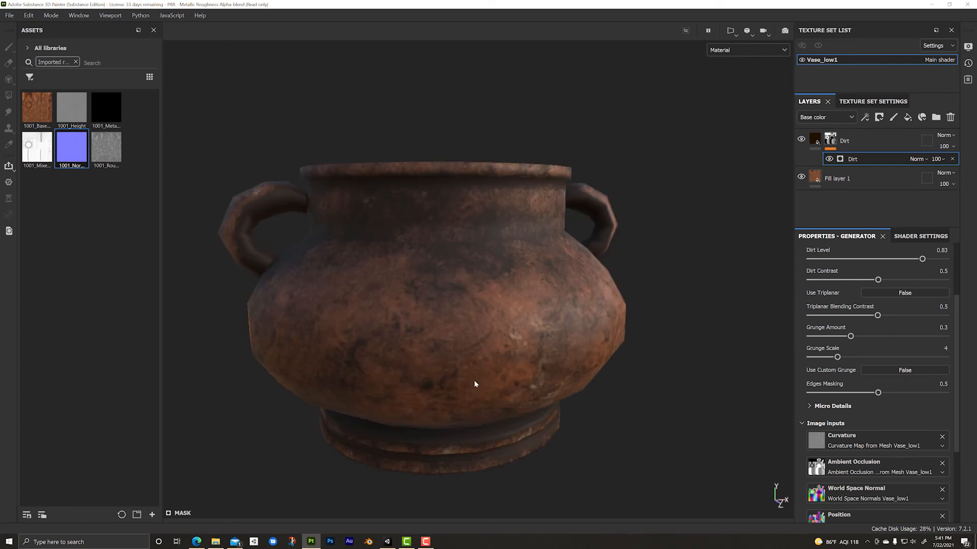
mouse_move(410, 243)
alt+mouse_down()
mouse_move(419, 303)
mouse_move(447, 319)
mouse_move(464, 274)
mouse_move(403, 257)
alt+mouse_up()
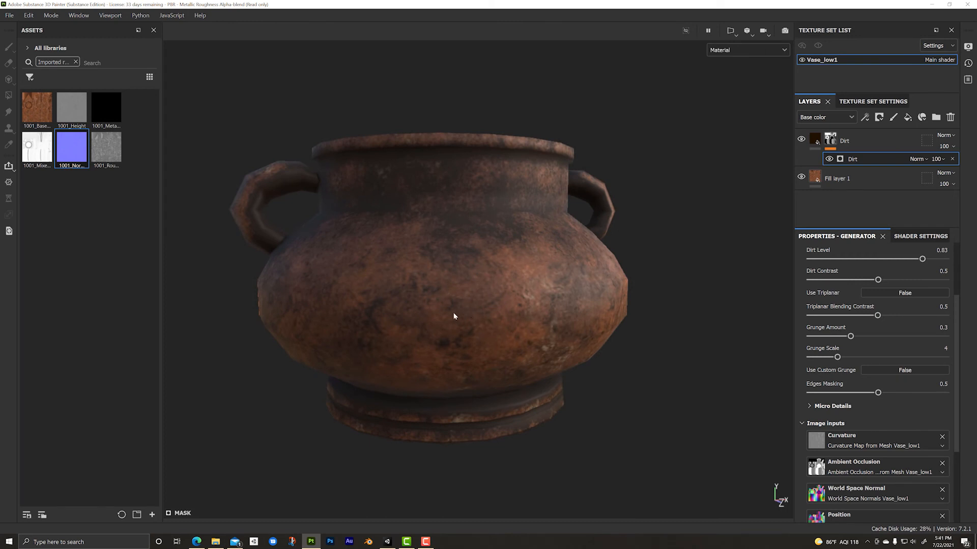
alt+drag(431, 290, 425, 275)
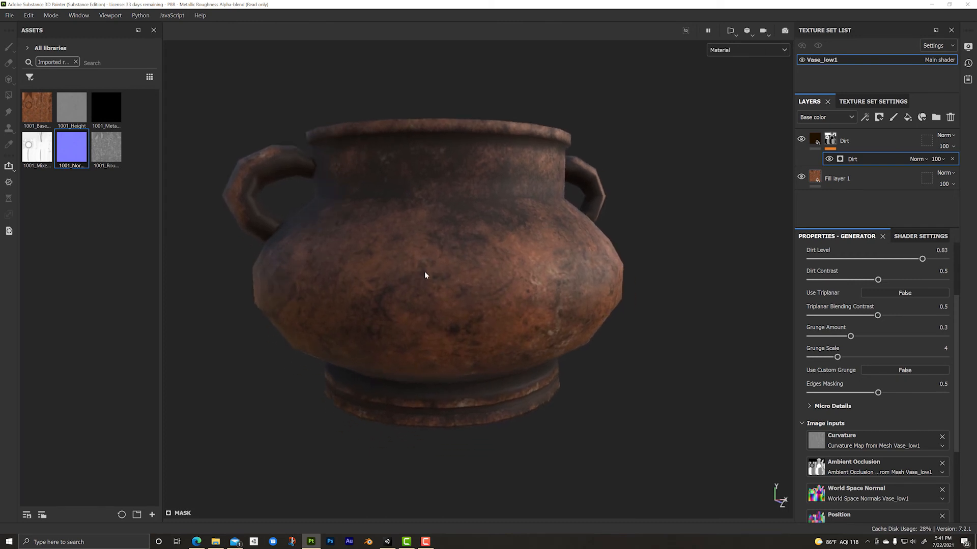
Step: Start a texture export and set its output directory to the Unity project's Assets/Models/tex folder
click(9, 17)
click(31, 196)
click(528, 141)
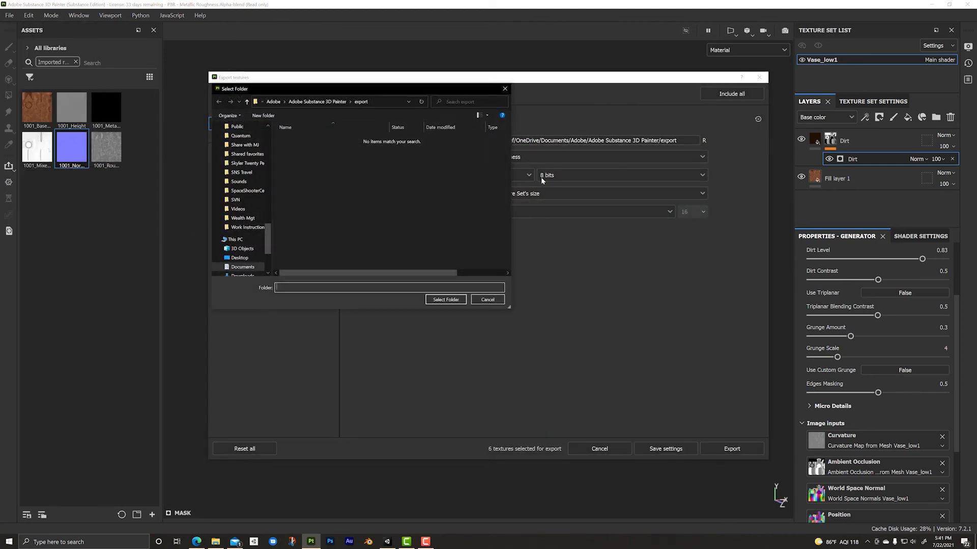
click(377, 99)
key(ctrl+v)
key(Return)
click(285, 140)
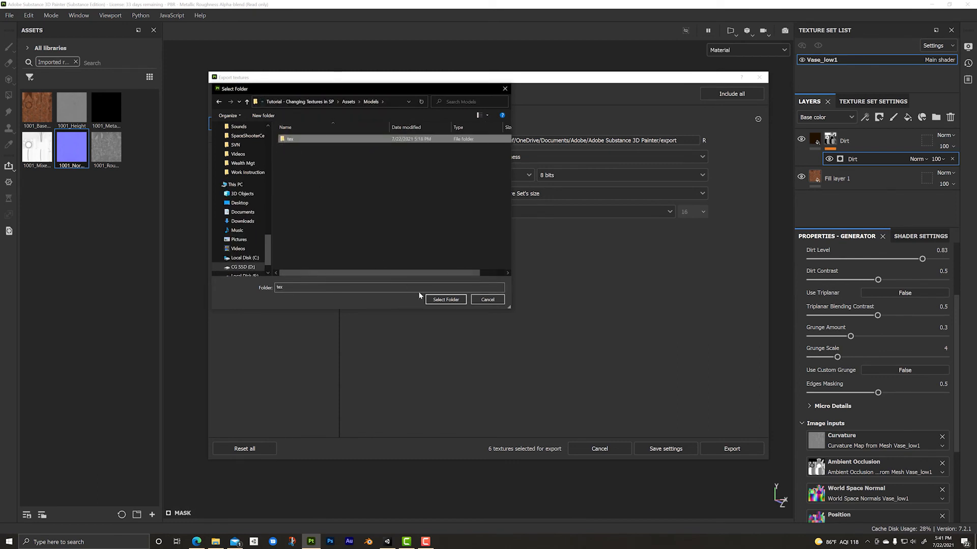
click(446, 299)
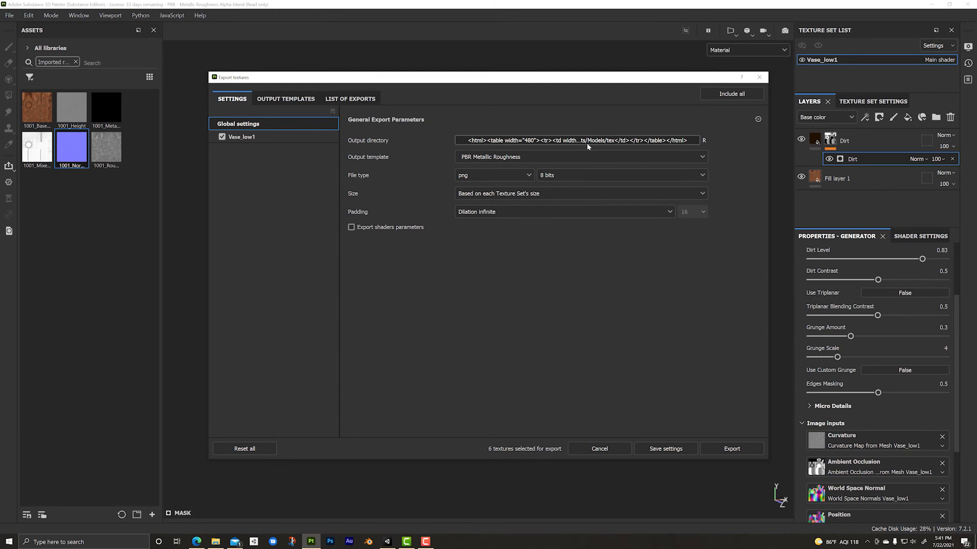
Step: Set the export's output template to Unity Standard Render Pipeline (Metallic Standard)
click(546, 157)
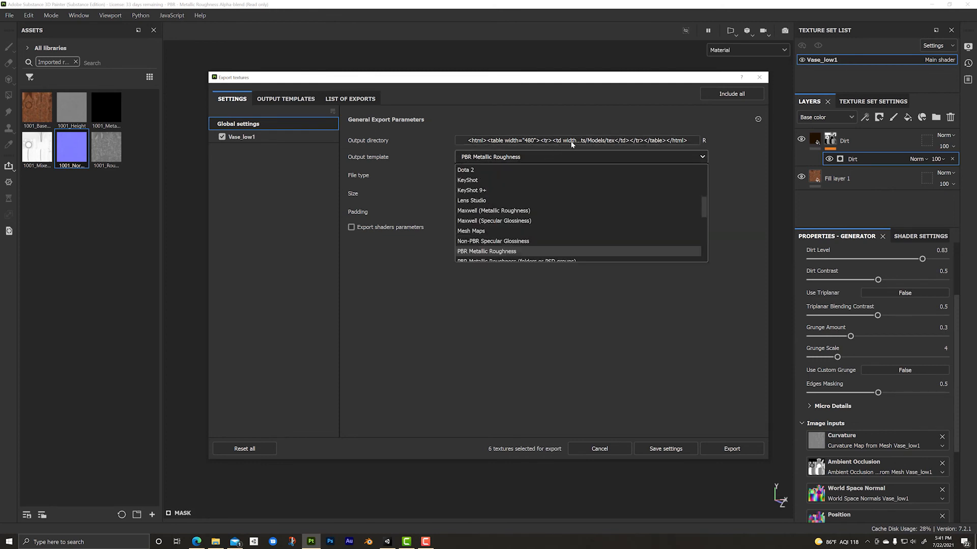
scroll(511, 226, down, 3)
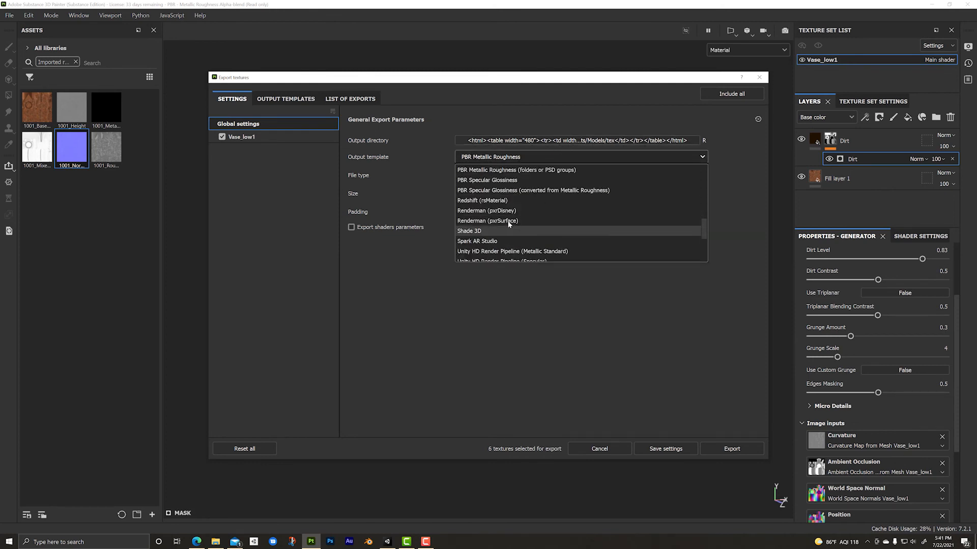
scroll(509, 229, down, 2)
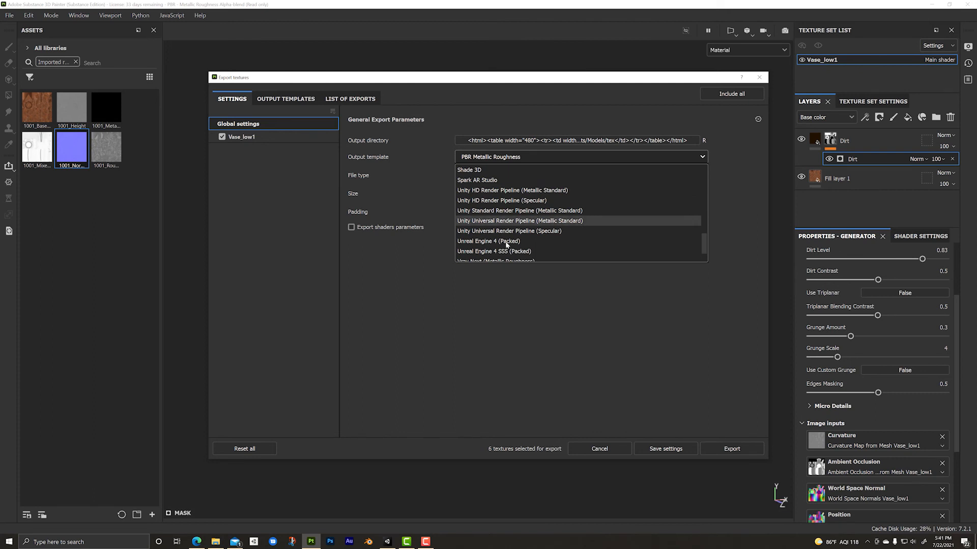
click(479, 211)
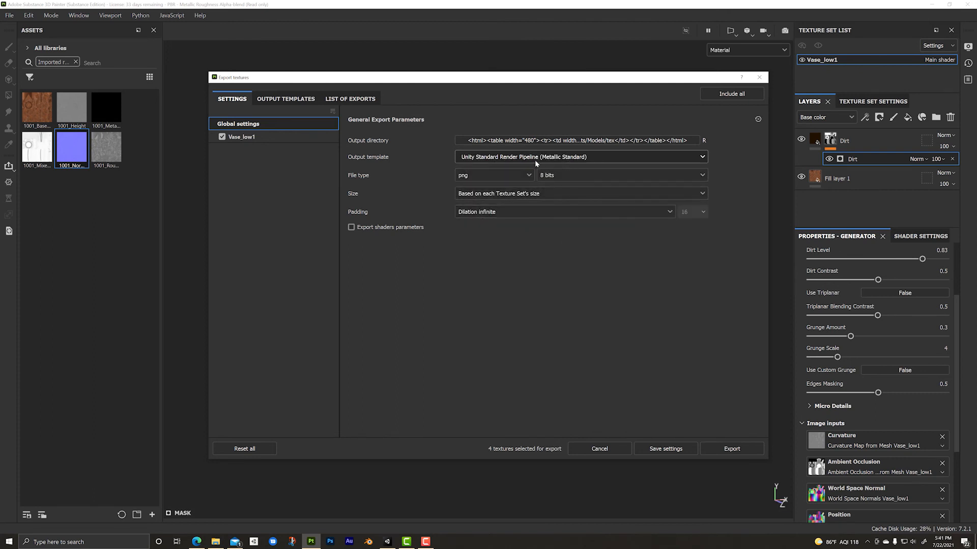
Step: Review the Unity Standard preset's output maps and the list of exports, and export the vase textures
click(288, 101)
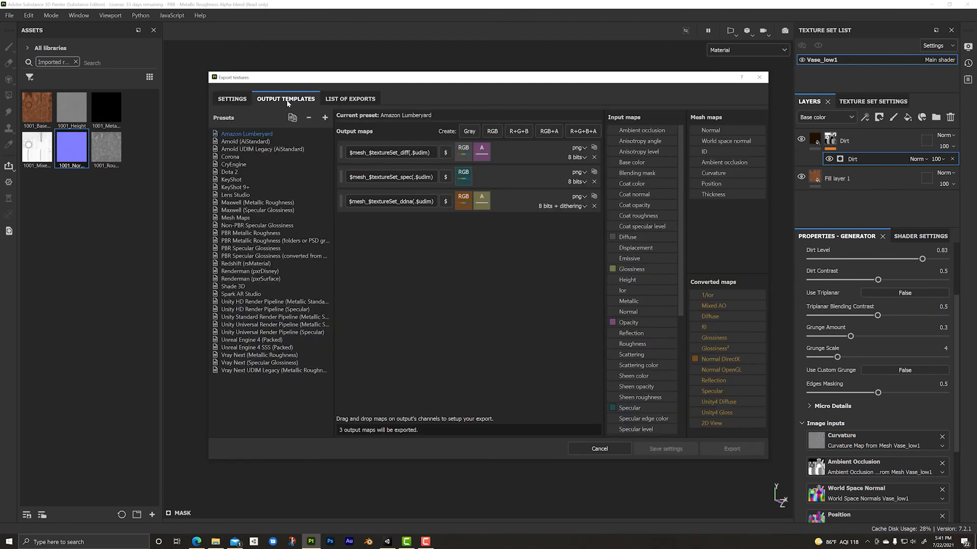
click(255, 318)
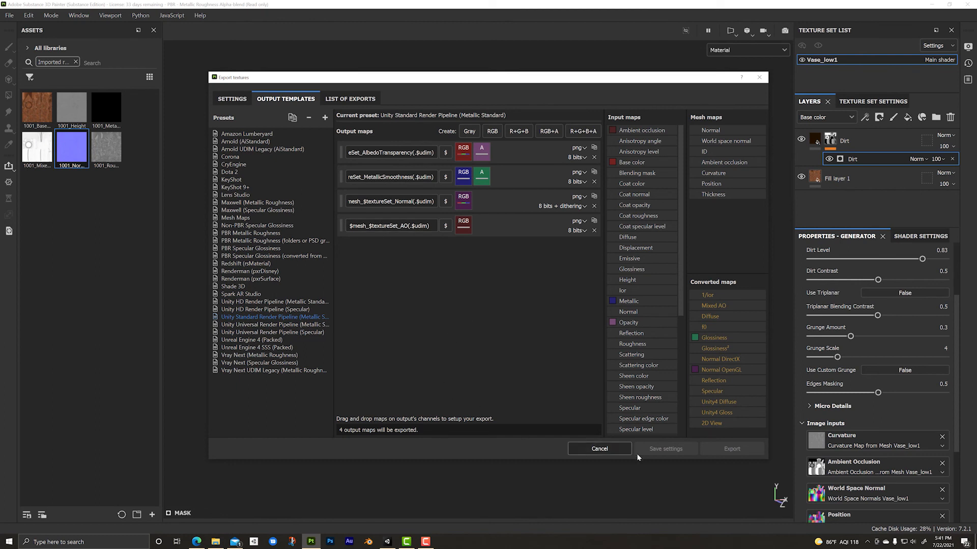
click(350, 99)
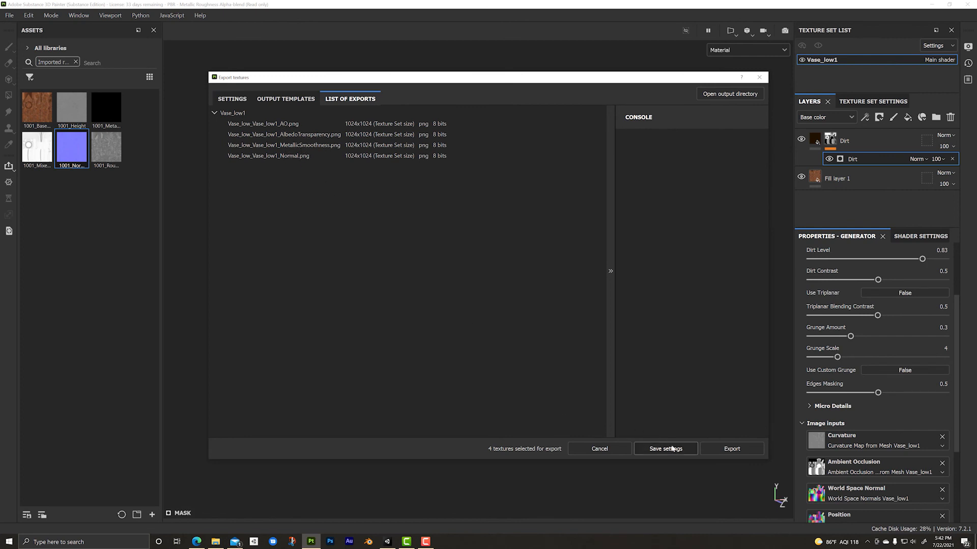
click(731, 449)
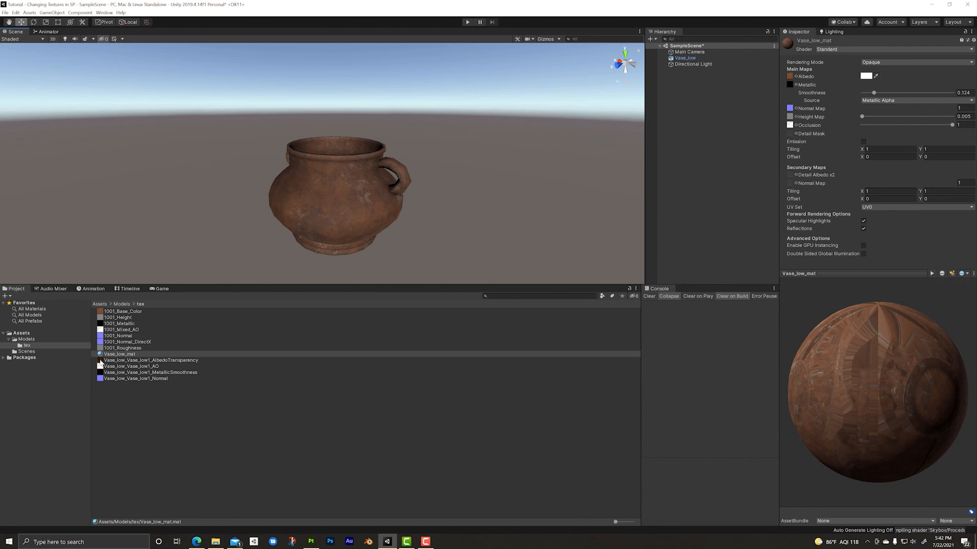
Step: In Unity, assign Vase_low_Vase_low1_AlbedoTransparency to Vase_low_mat's Albedo and Vase_low_Vase_low1_Normal to its Normal Map, checking the vase in the scene
drag(101, 362, 790, 77)
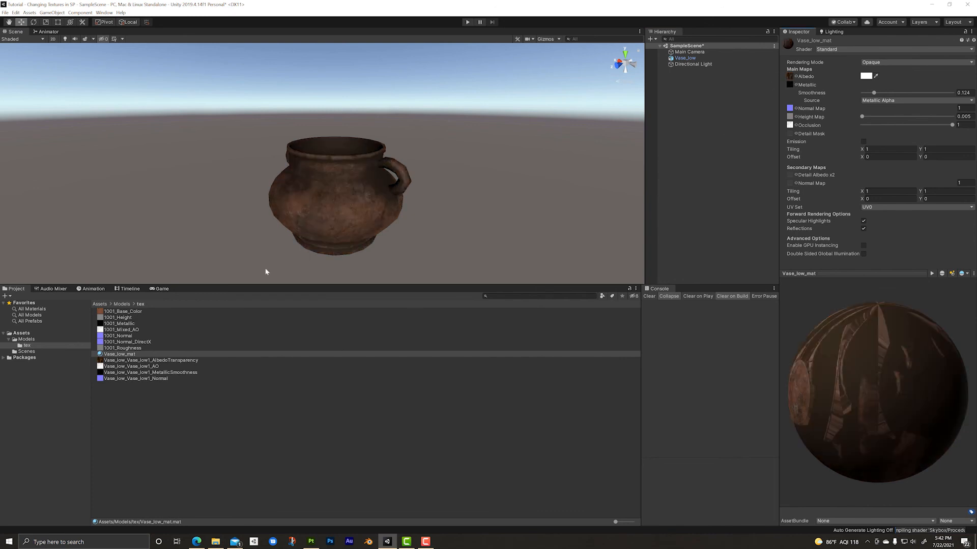
middle_drag(278, 249, 288, 249)
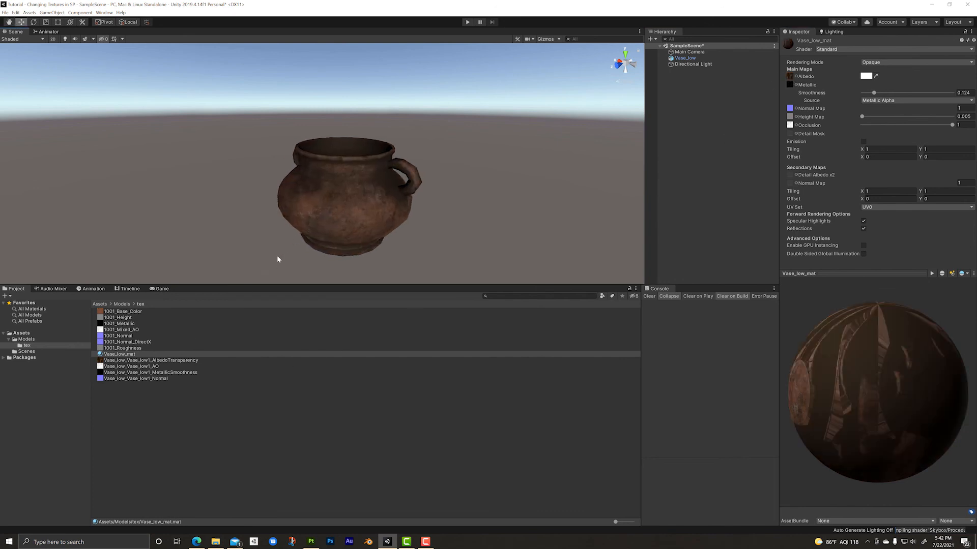
drag(100, 380, 790, 108)
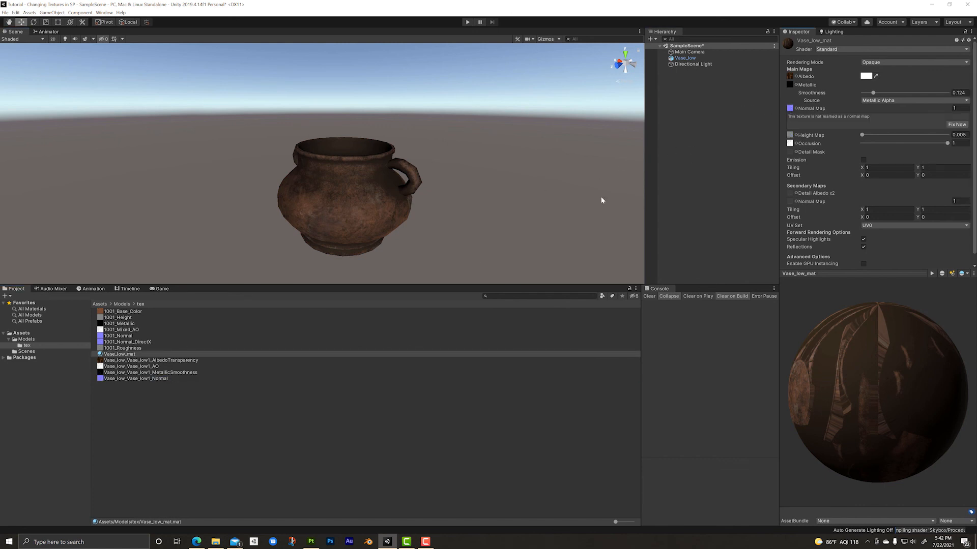
alt+drag(327, 213, 386, 199)
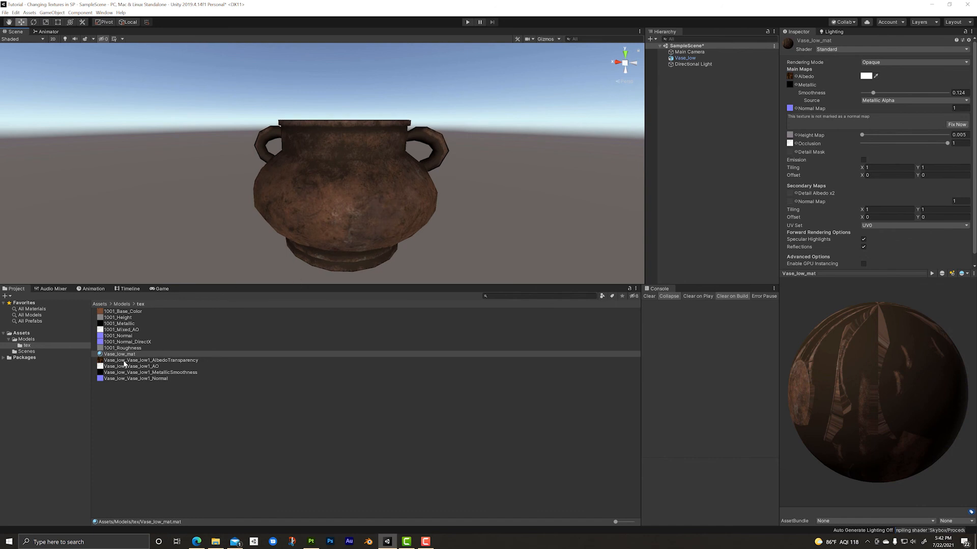